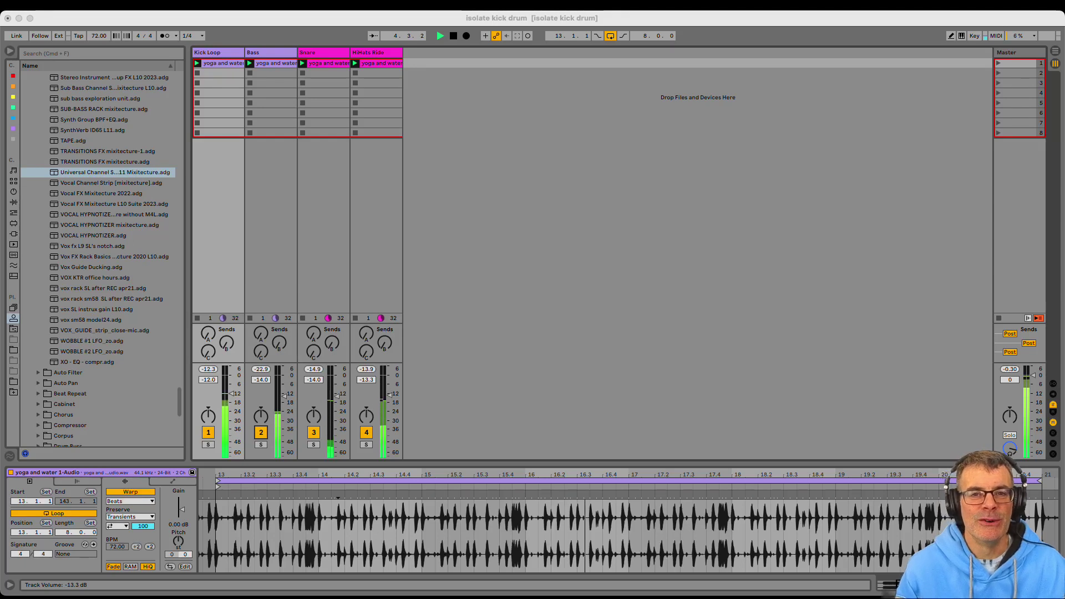
Audition the tracks, then leave Bass, Snare and HiHats Ride muted with only Kick Loop playing.
left_click(872, 321)
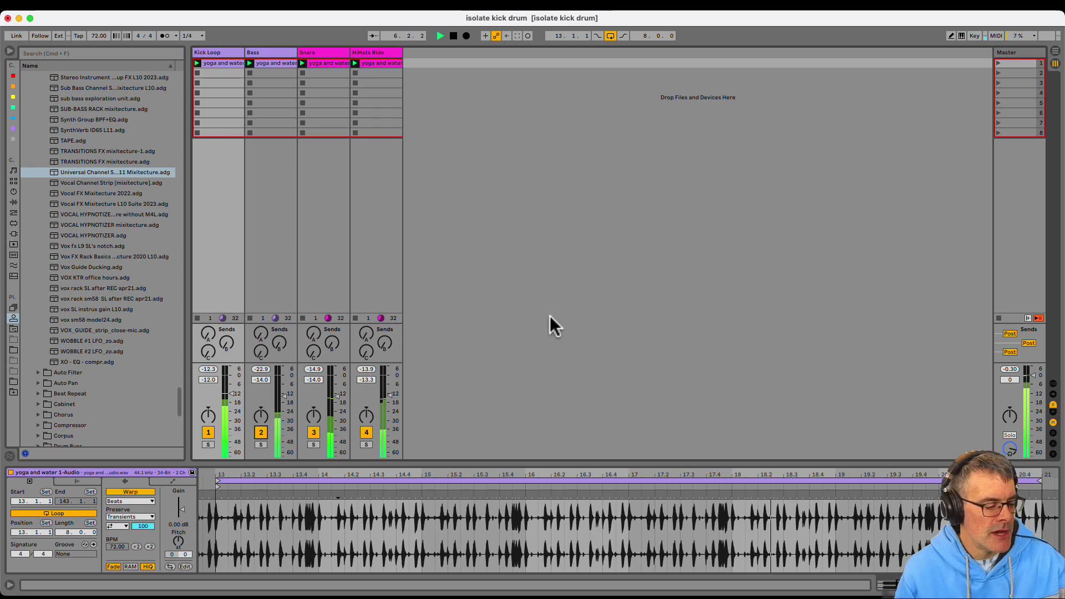
left_click(261, 433)
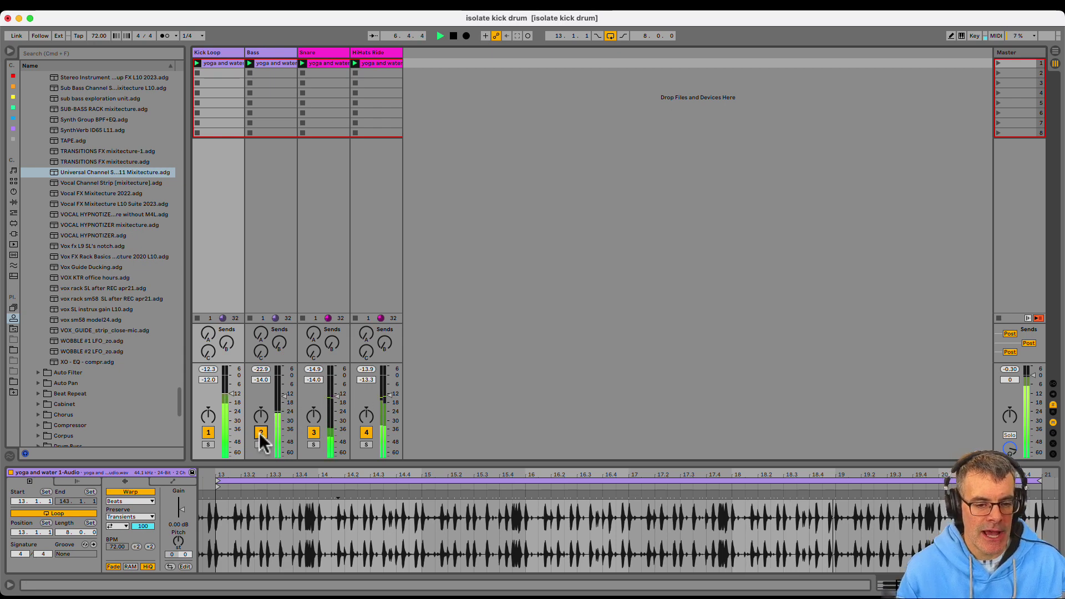
left_click(261, 433)
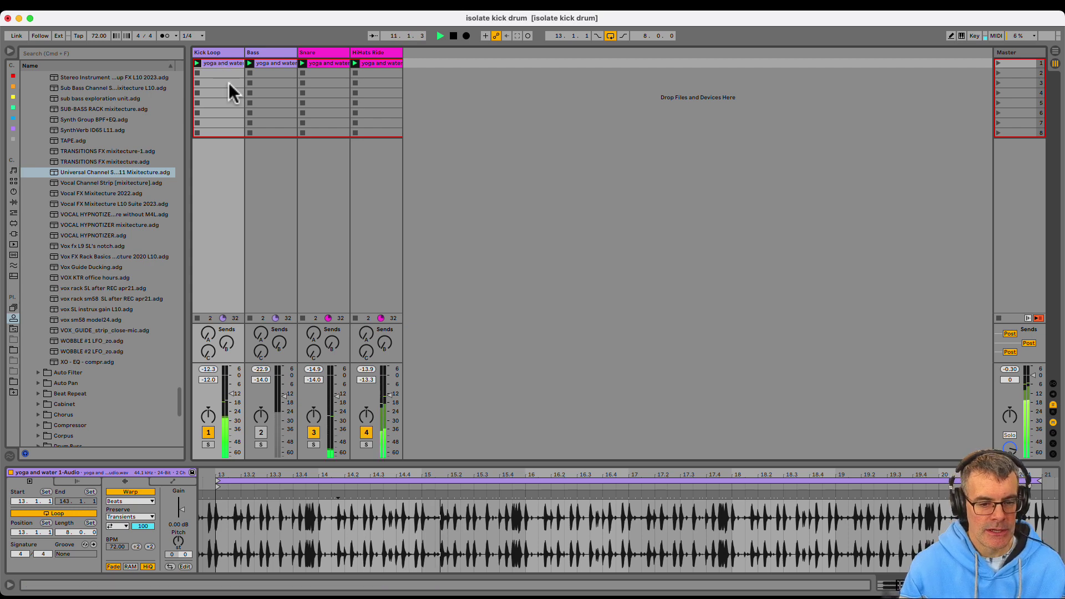
left_click(260, 433)
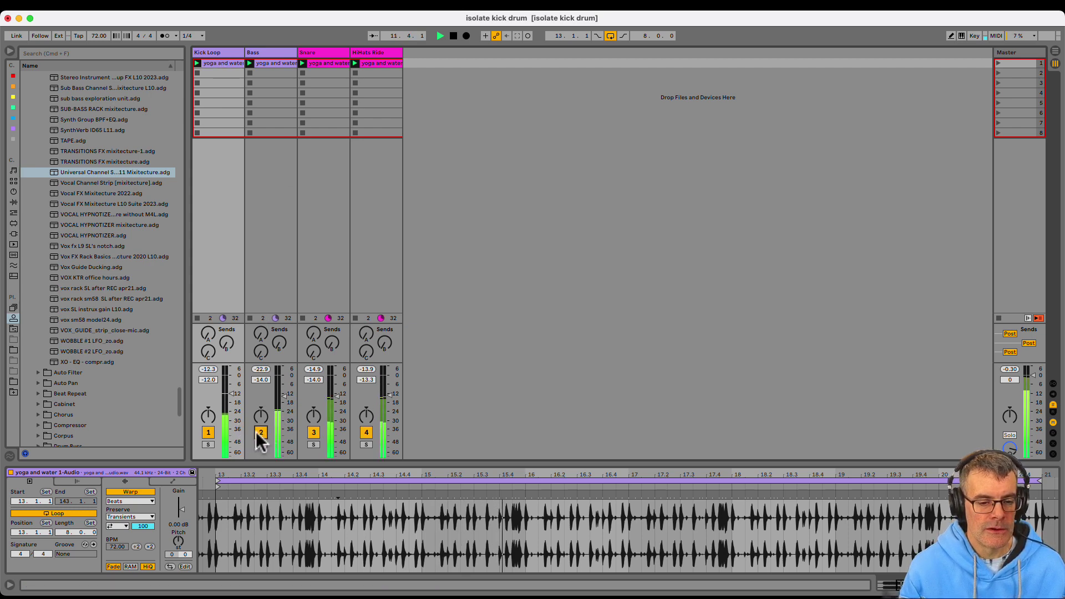
left_click(208, 432)
left_click(260, 432)
left_click(314, 432)
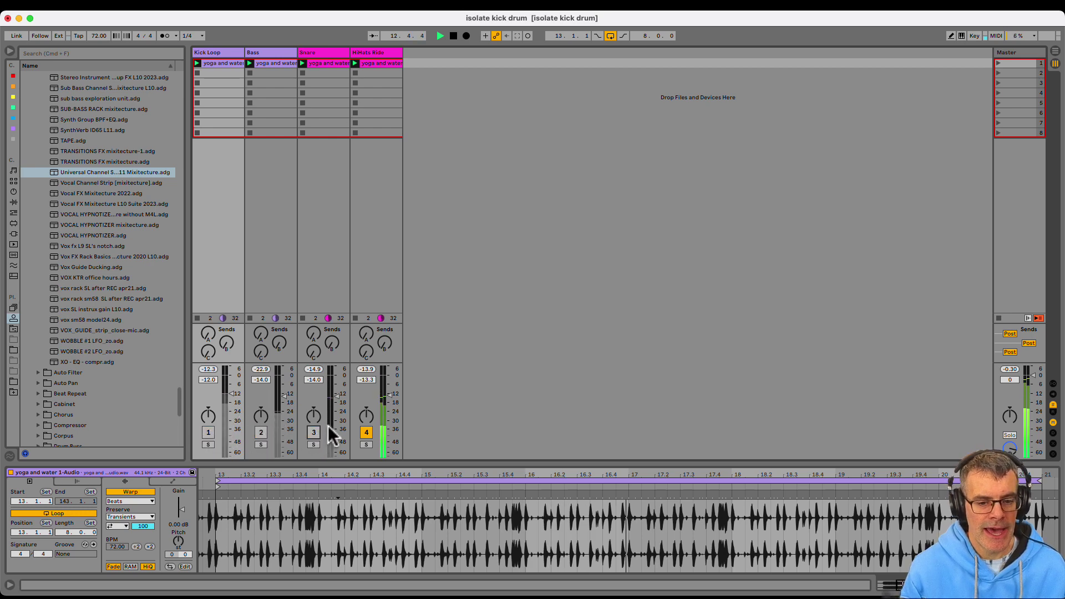
left_click(367, 432)
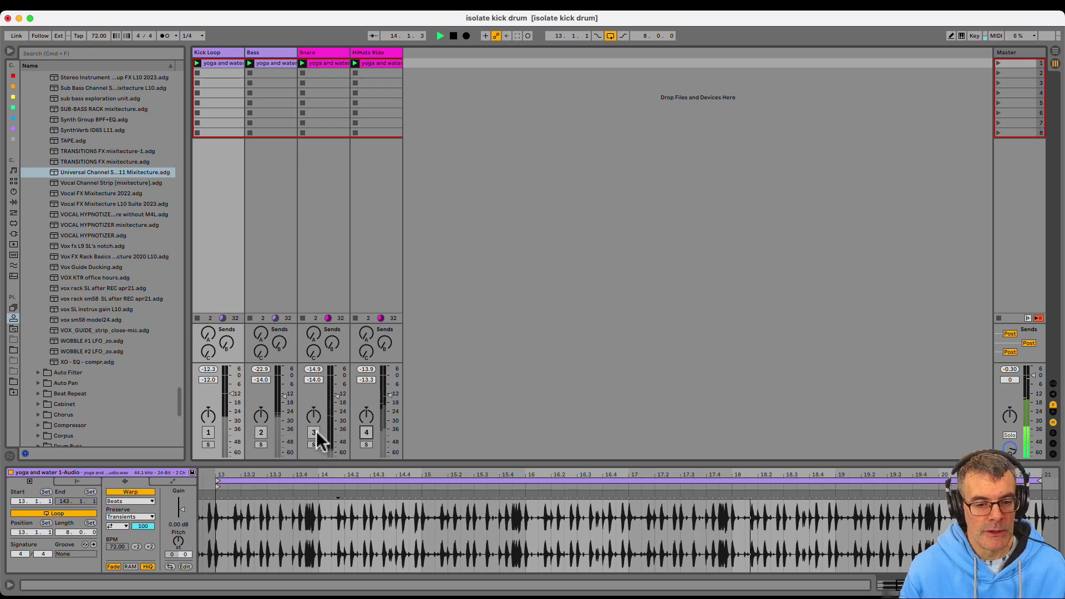
left_click(314, 432)
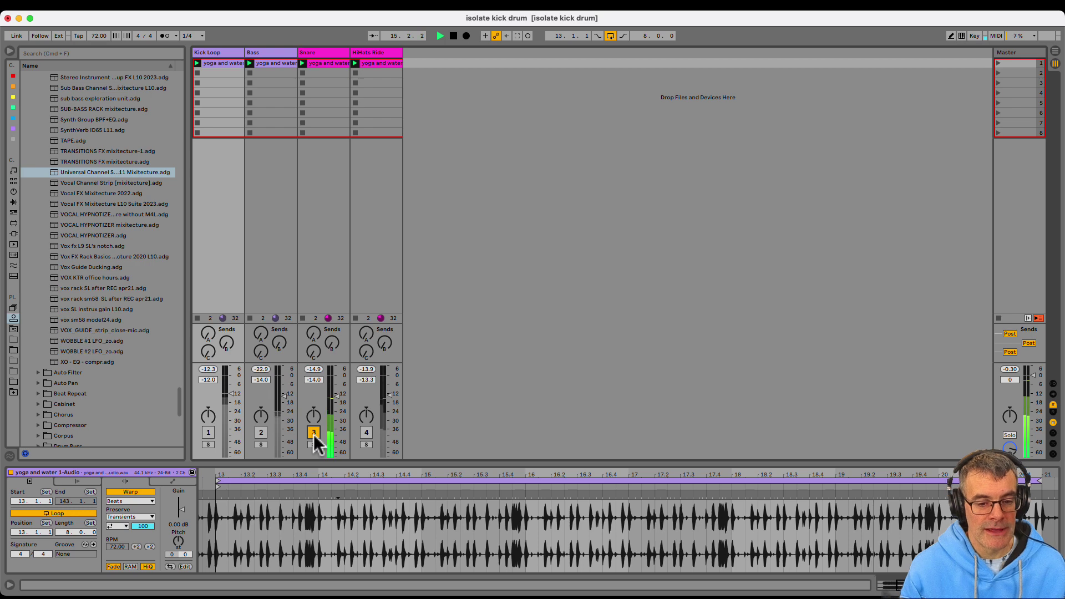
left_click(314, 433)
left_click(209, 433)
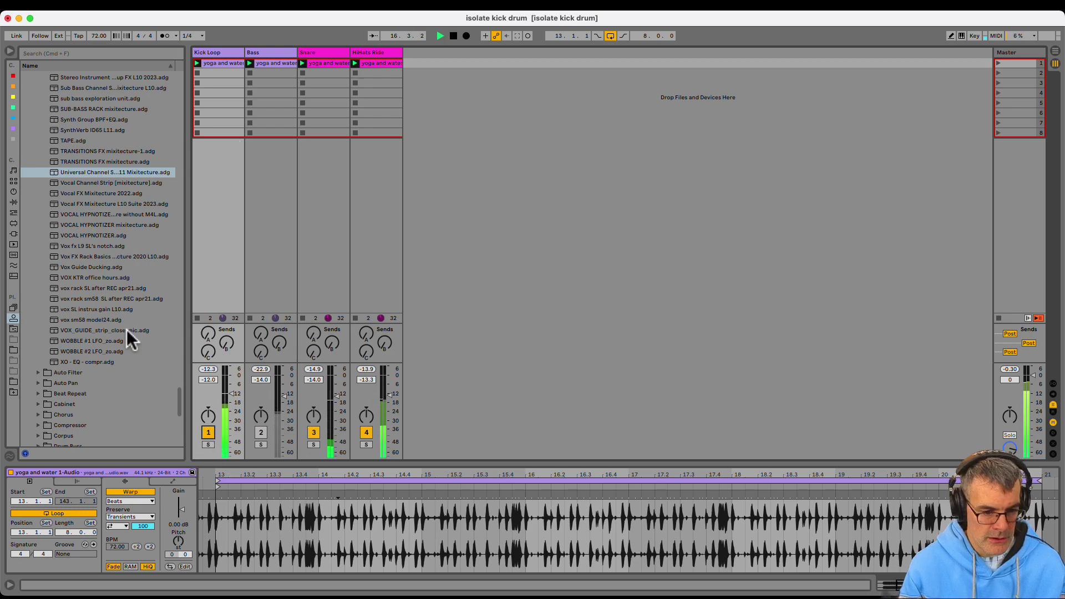
left_click(314, 433)
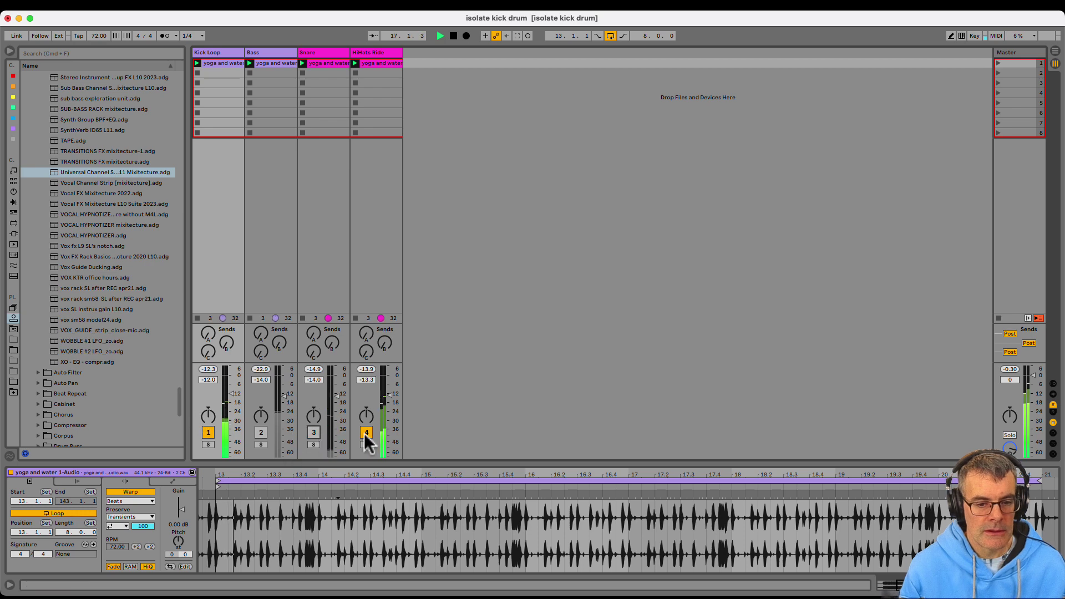
left_click(367, 432)
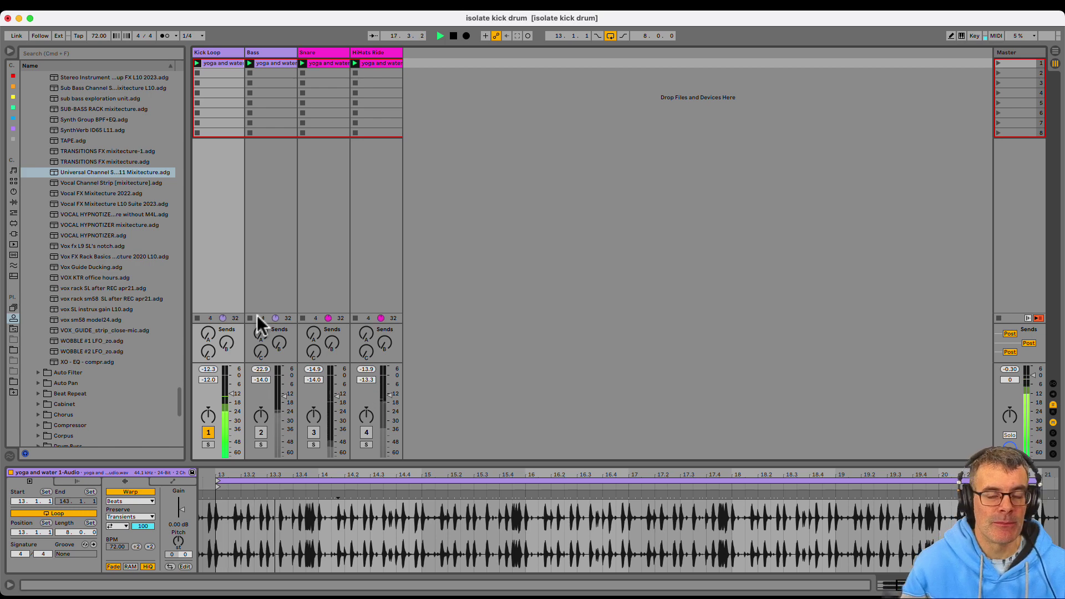
Show Kick Loop's Universal Channel Strip devices and unmute Bass and Snare so the full mix plays.
left_click(255, 434)
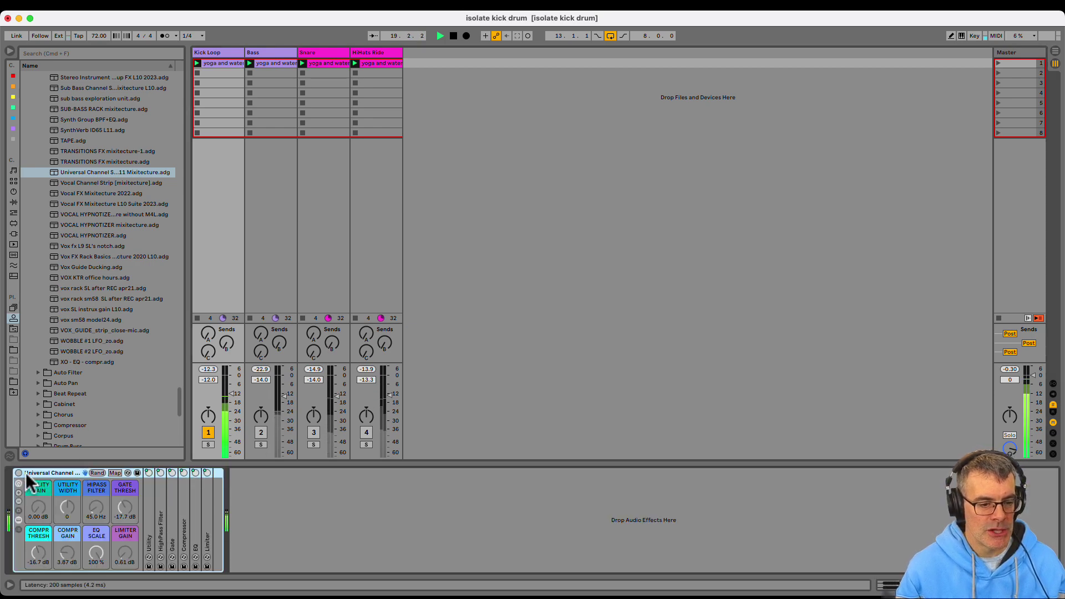
left_click(260, 432)
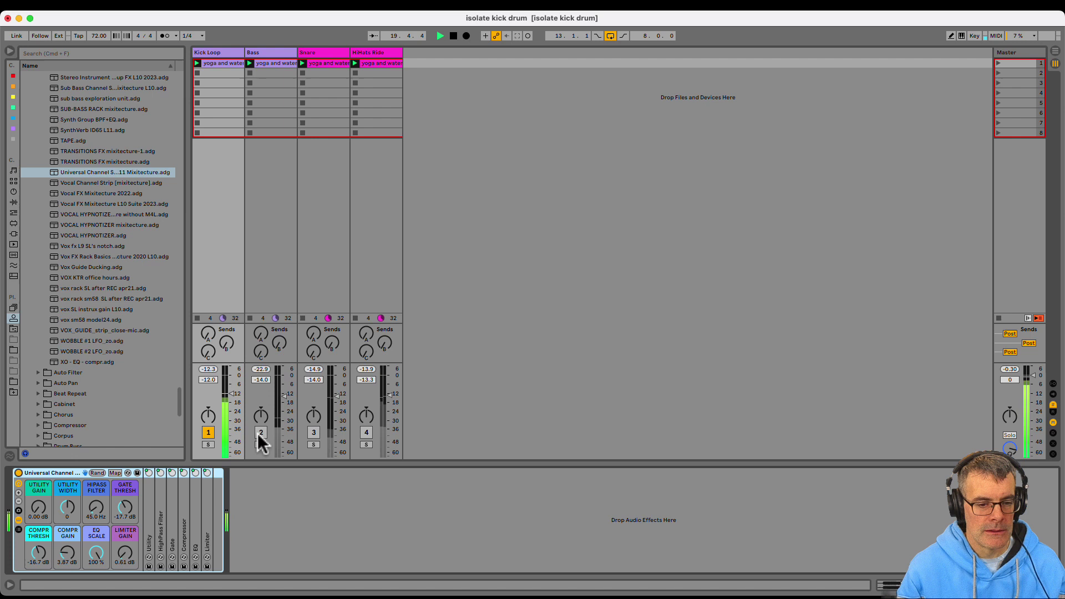
left_click(313, 433)
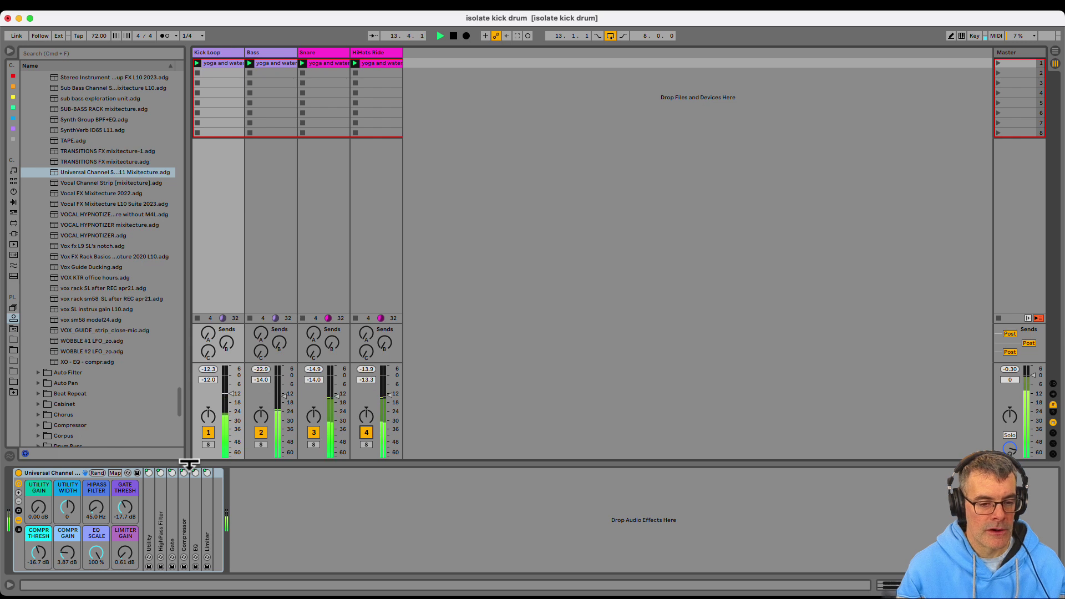
key("0")
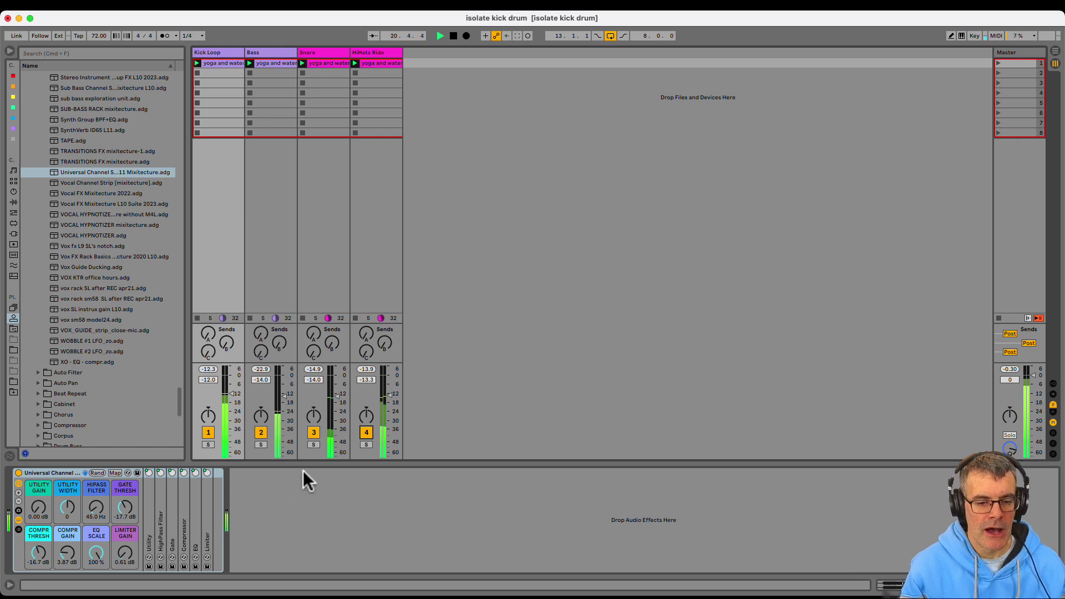
Mute Snare, hi-hat and Bass, and toggle the channel strip rack off and on to compare.
left_click(313, 433)
left_click(366, 433)
left_click(261, 432)
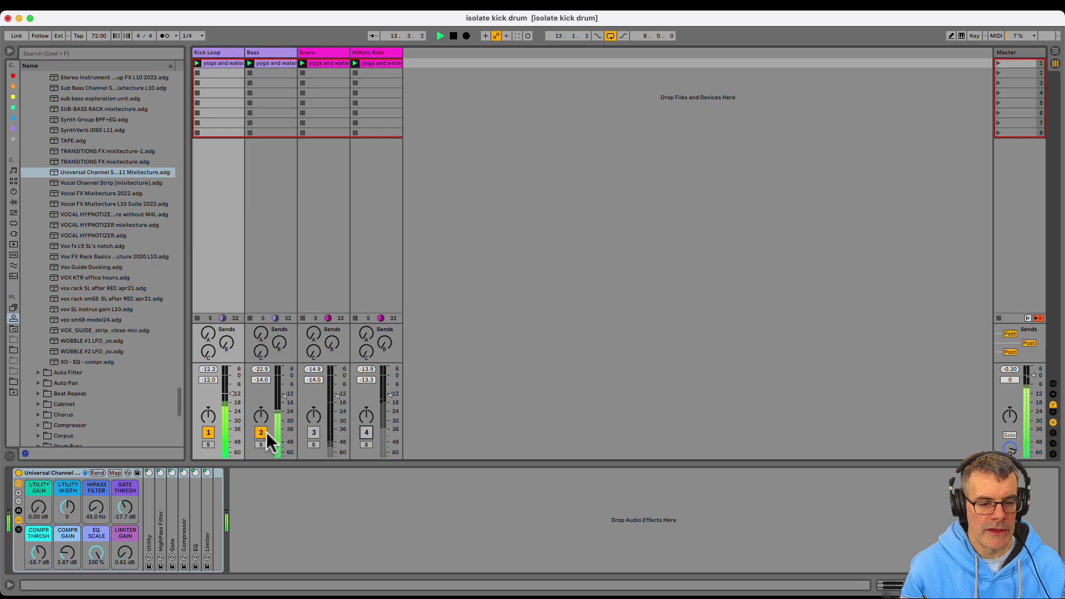
left_click(18, 472)
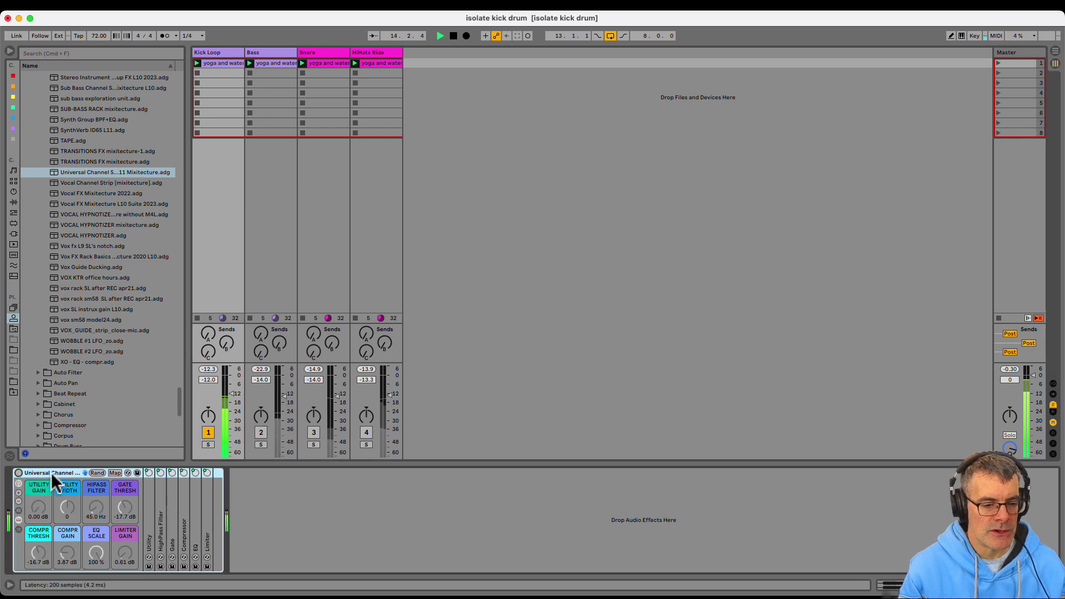
left_click(18, 473)
Reset limiter gain to 0.00 dB, EQ scale to 0.0 %, and compressor and gate thresholds to 6.00 dB.
double_click(204, 529)
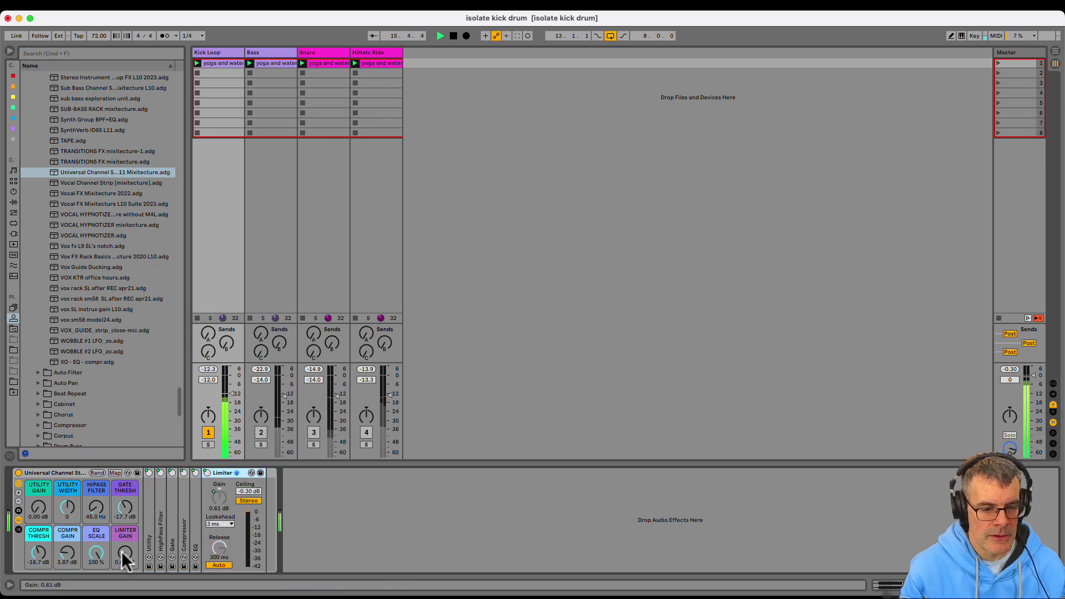
left_click(125, 552)
key("Delete")
double_click(192, 517)
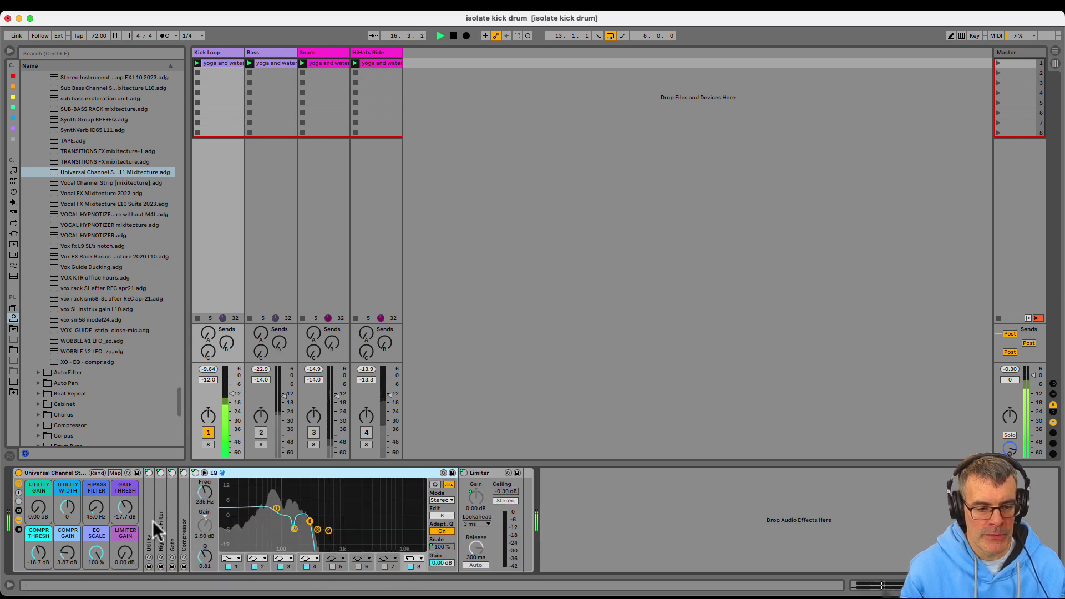
left_click(96, 552)
key("Delete")
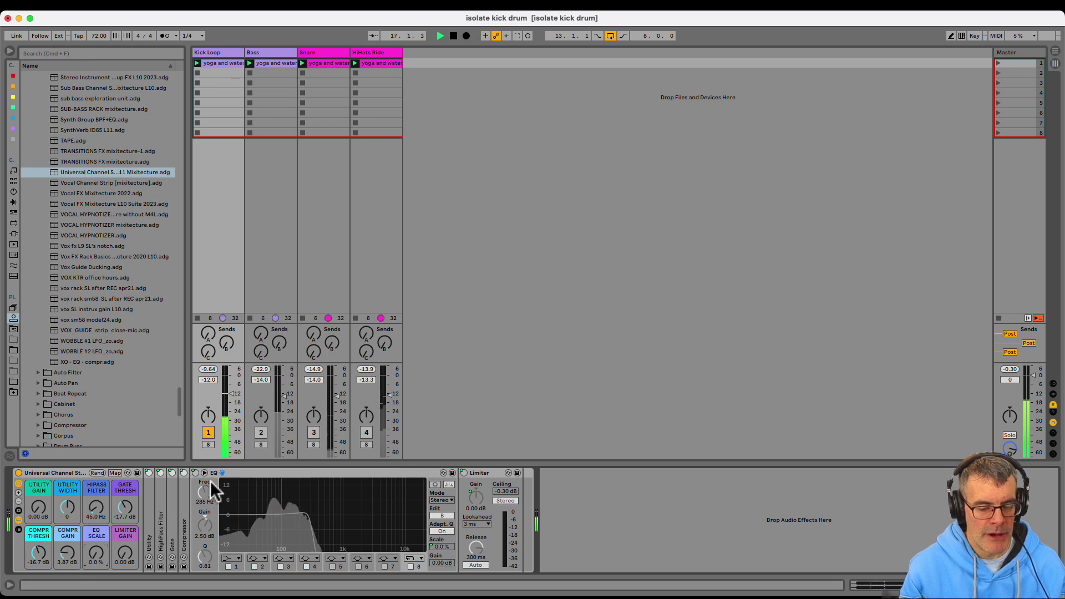
double_click(182, 506)
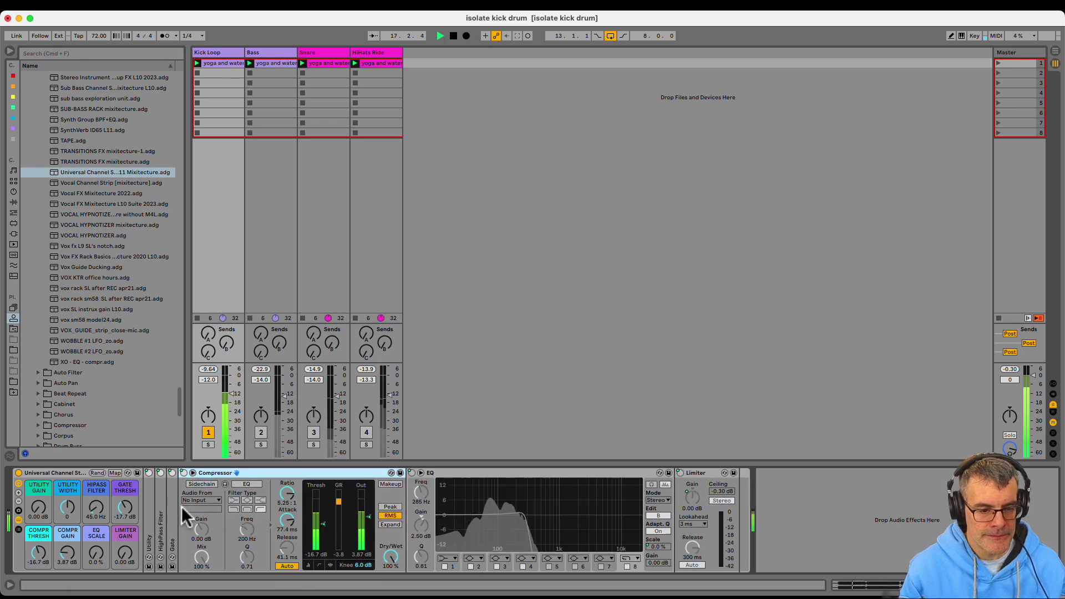
left_click(38, 551)
key("Delete")
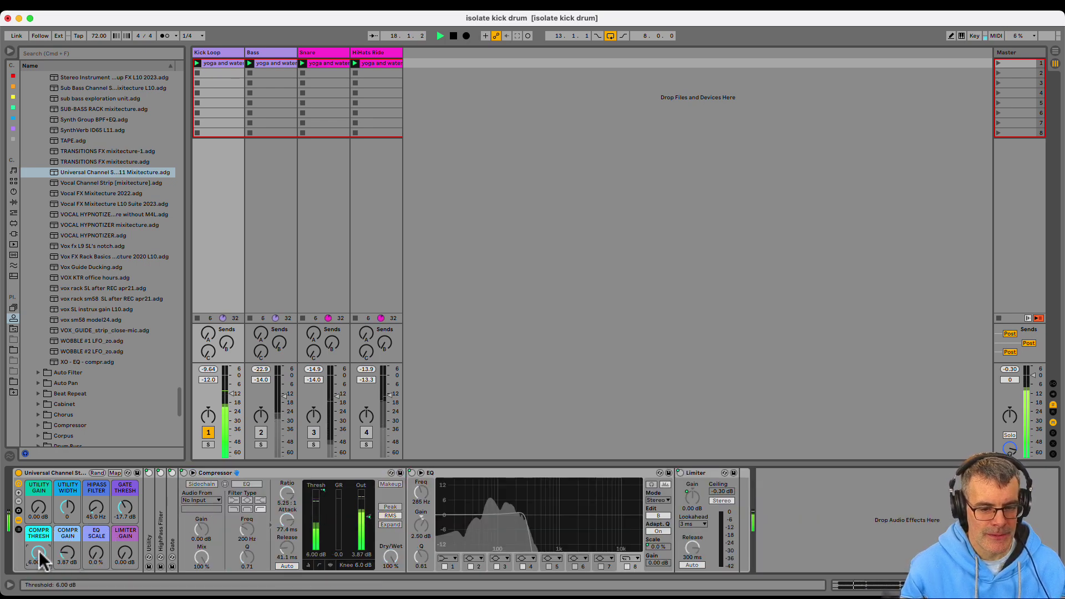
double_click(172, 521)
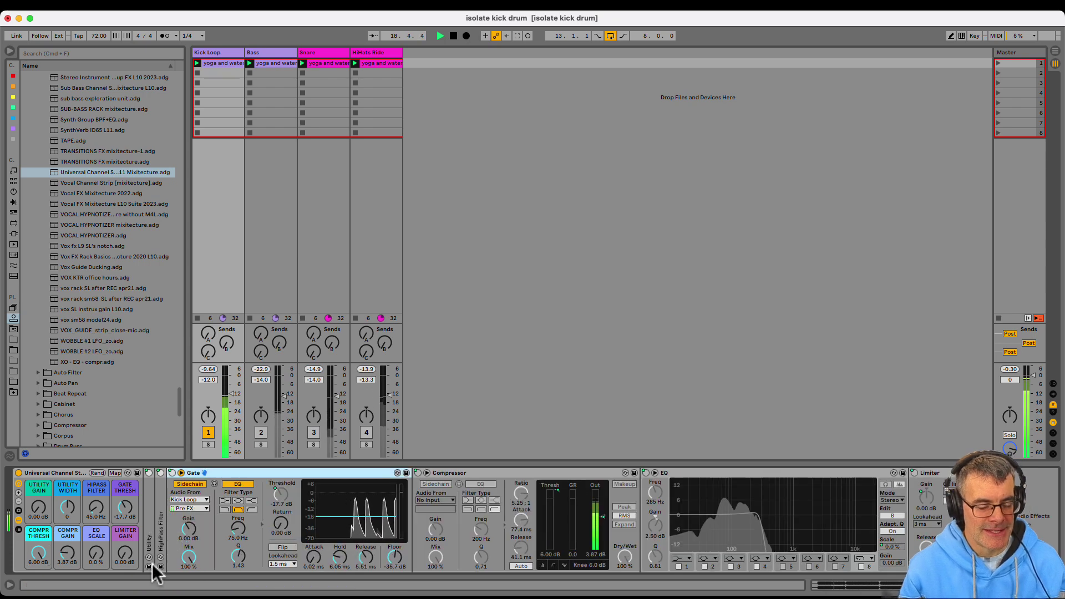
left_click(125, 508)
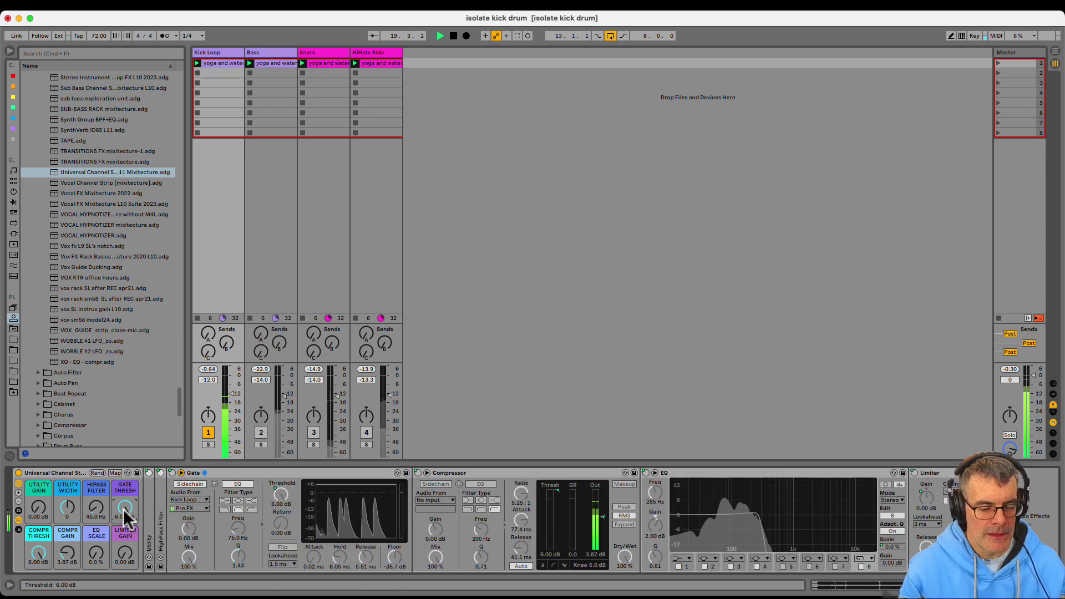
key("Delete")
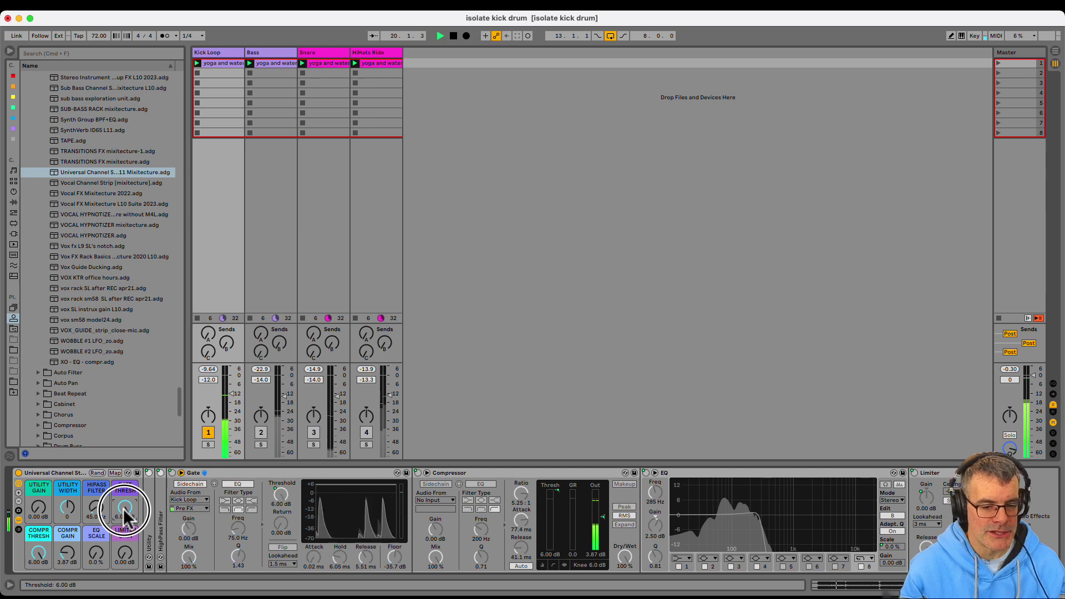
Set the high-pass cutoff to 26.0 Hz and utility gain to -0.50 dB, folding both devices away.
double_click(160, 547)
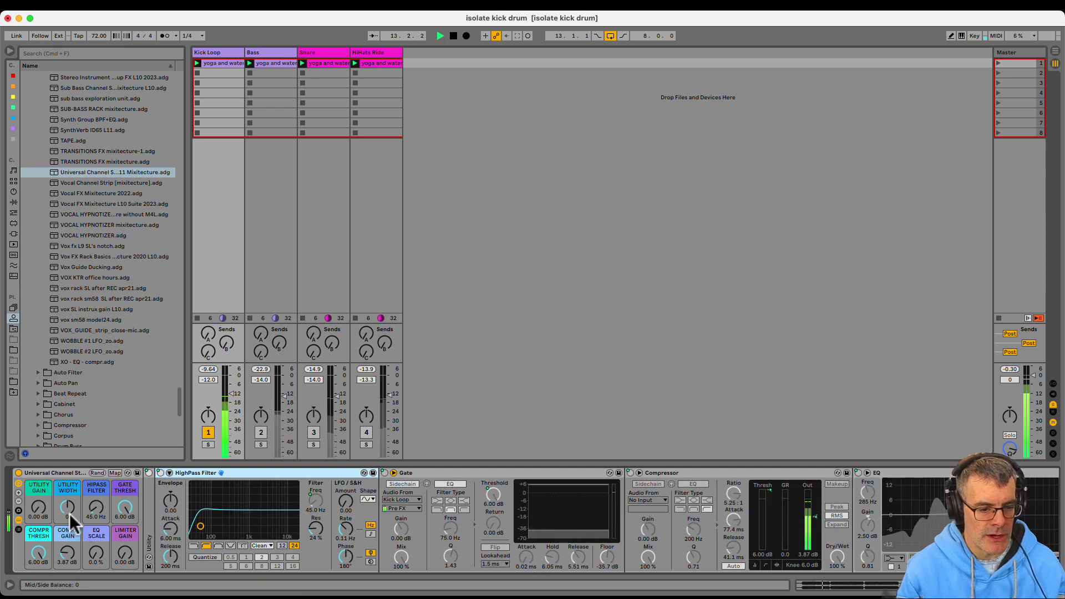
left_click_drag(95, 513, 95, 524)
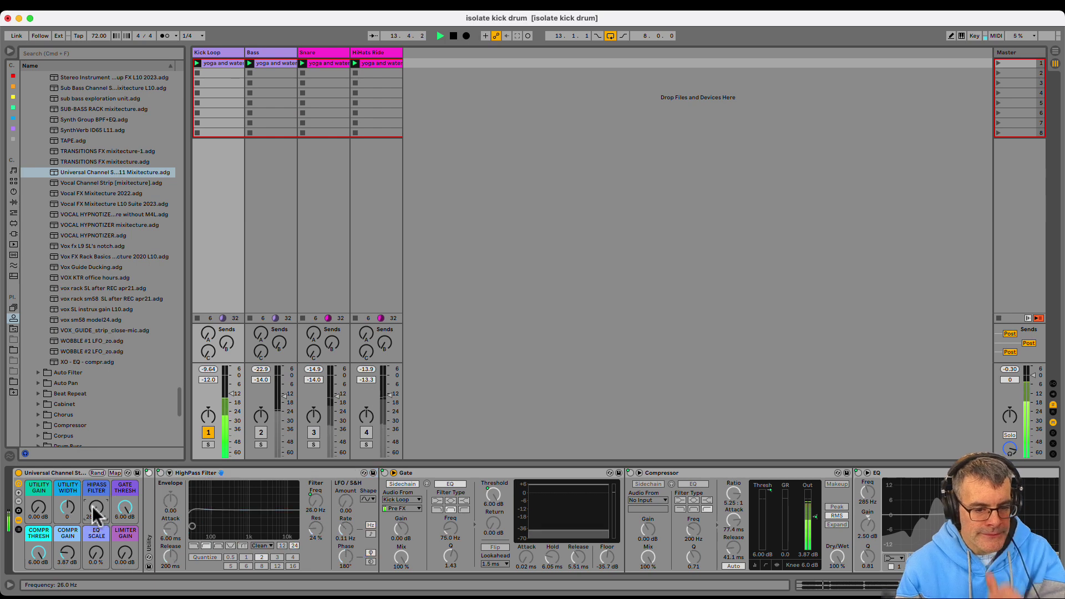
double_click(178, 472)
double_click(147, 519)
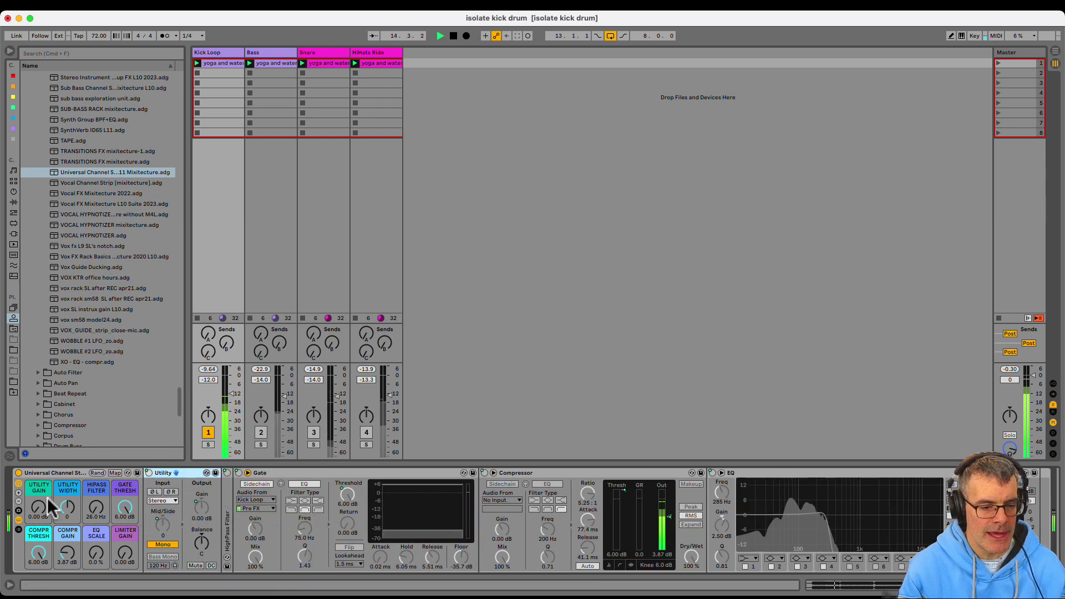
left_click_drag(38, 507, 39, 511)
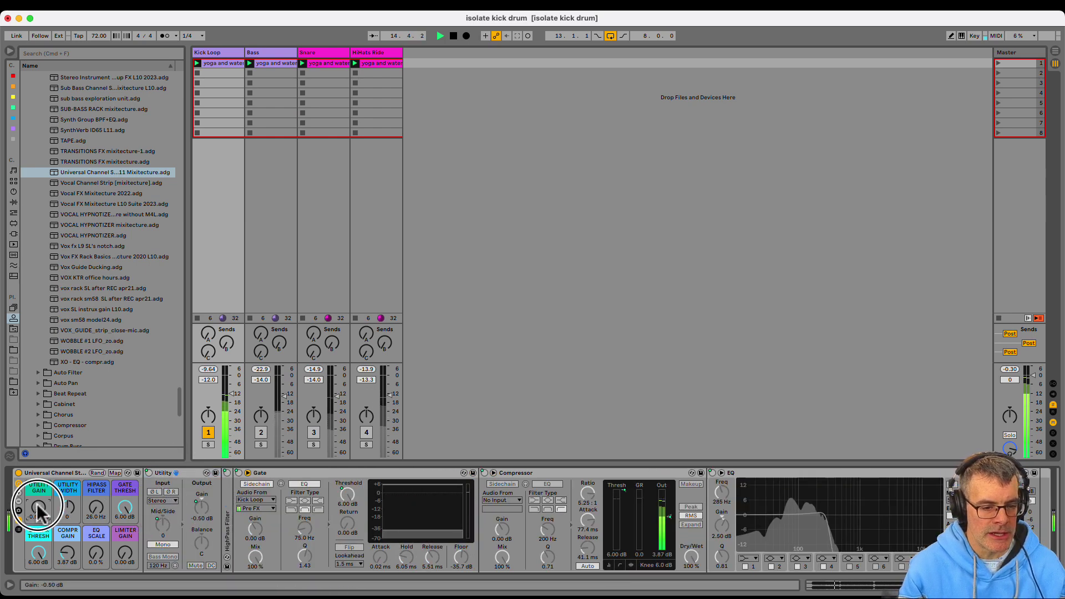
double_click(171, 473)
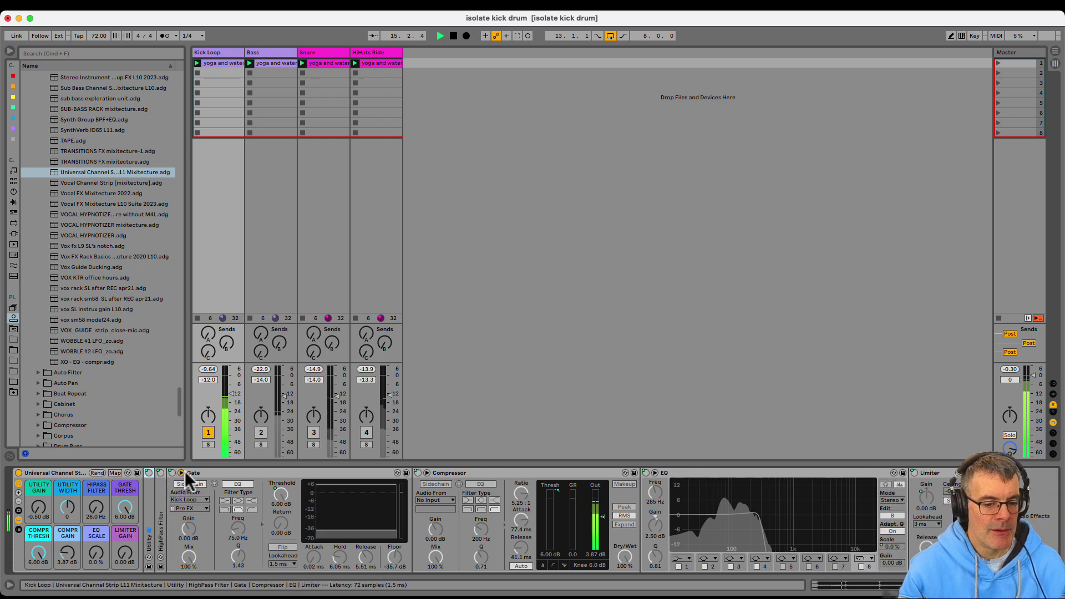
Turn the rack on, try a lower gate threshold, then return it to 6.00 dB and restart playback.
left_click(18, 473)
left_click(215, 471)
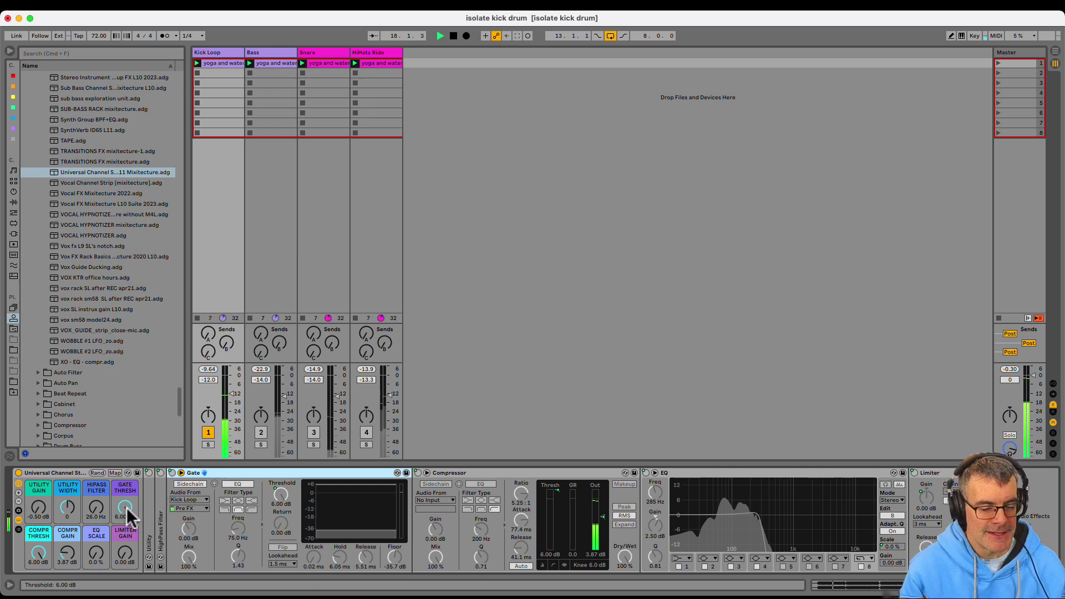
left_click_drag(127, 515, 126, 519)
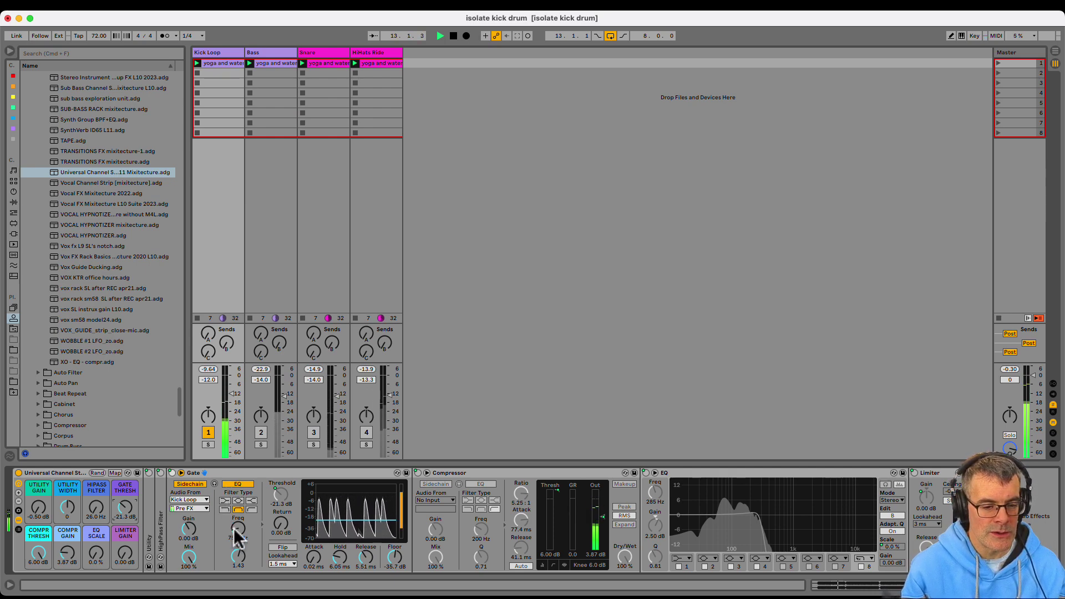
left_click_drag(125, 507, 128, 515)
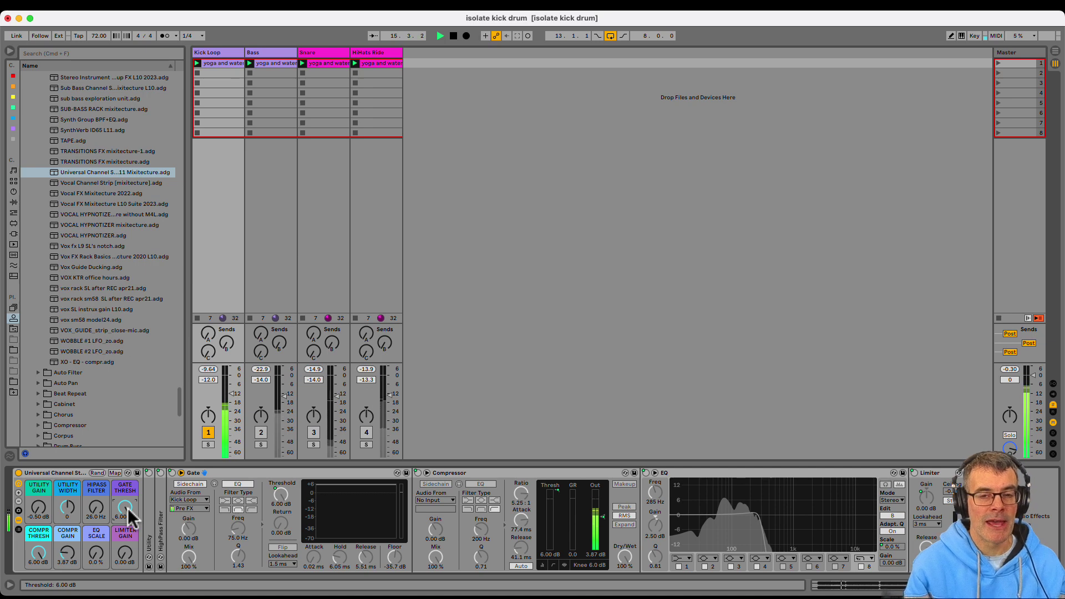
key("space")
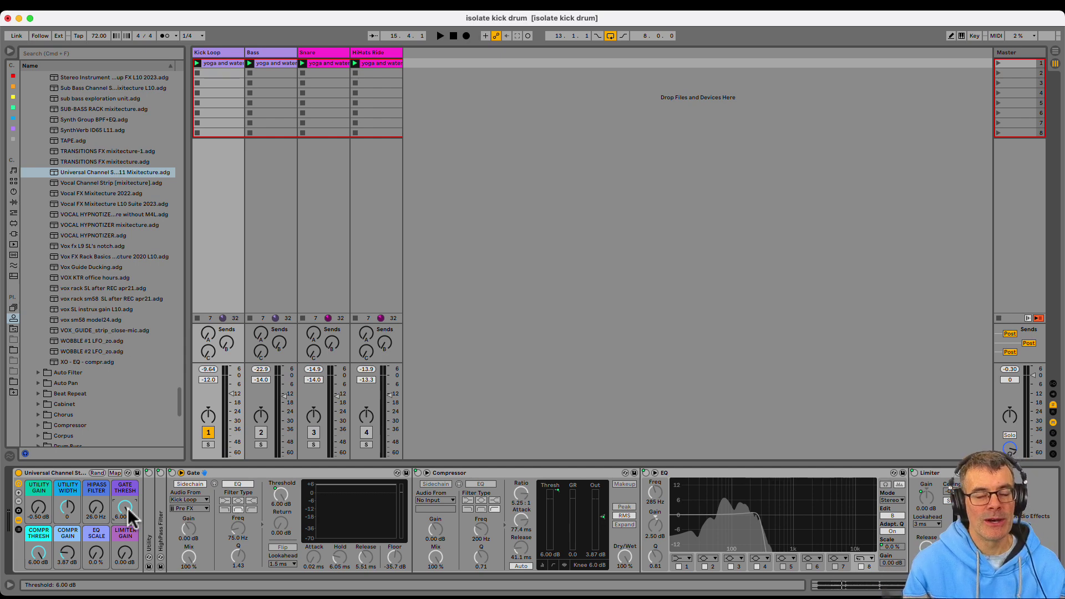
key("space")
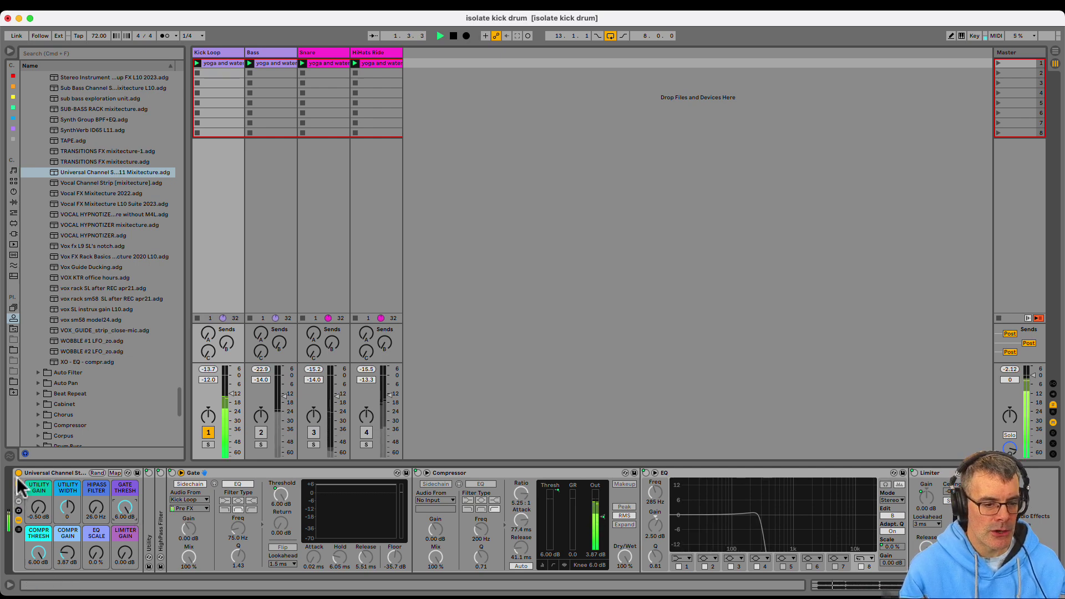
Check the kick peak near 75 Hz on the enlarged Master spectrum, then return to Kick Loop's devices.
key("Left")
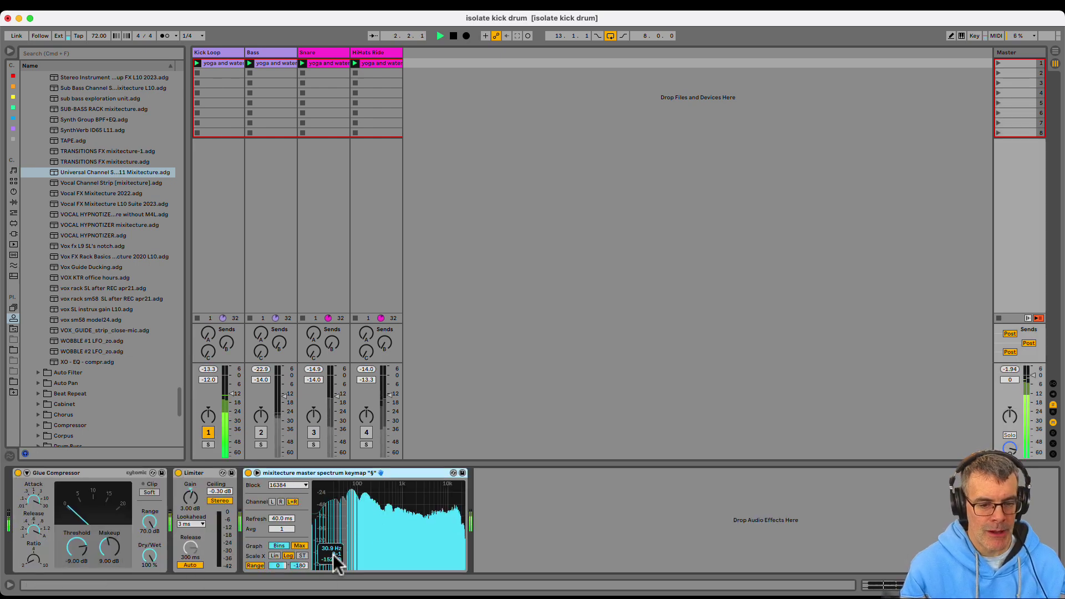
double_click(356, 524)
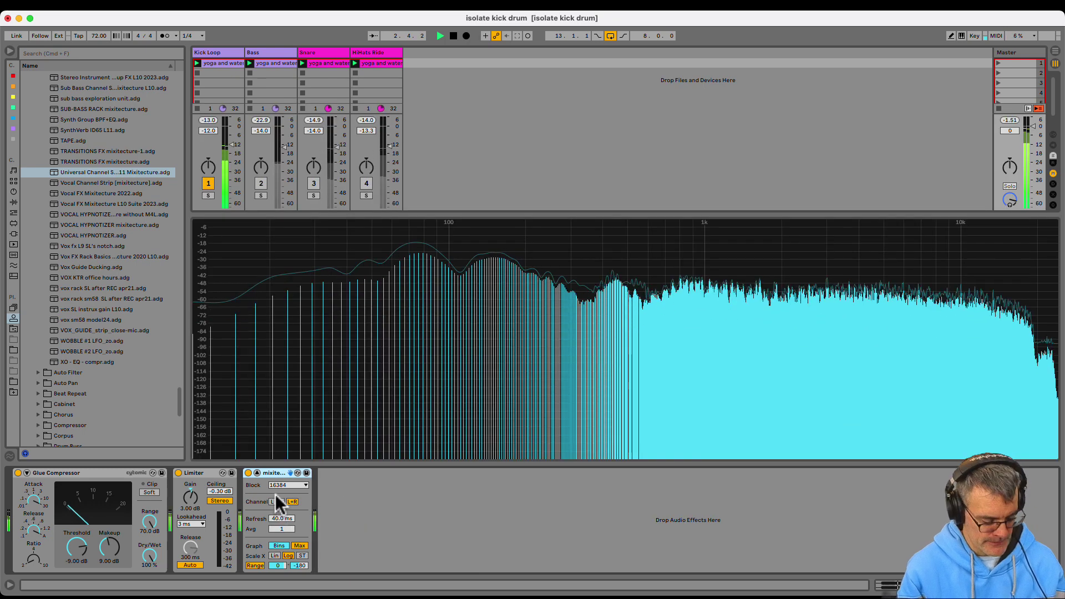
key("super+alt+b")
mouse_move(291, 258)
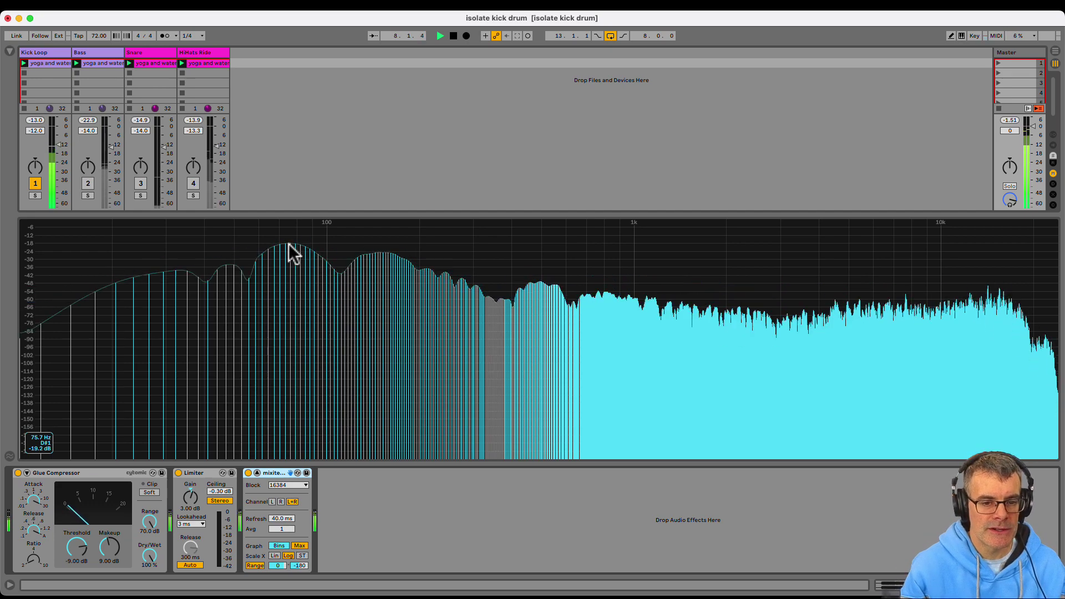
left_click(41, 54)
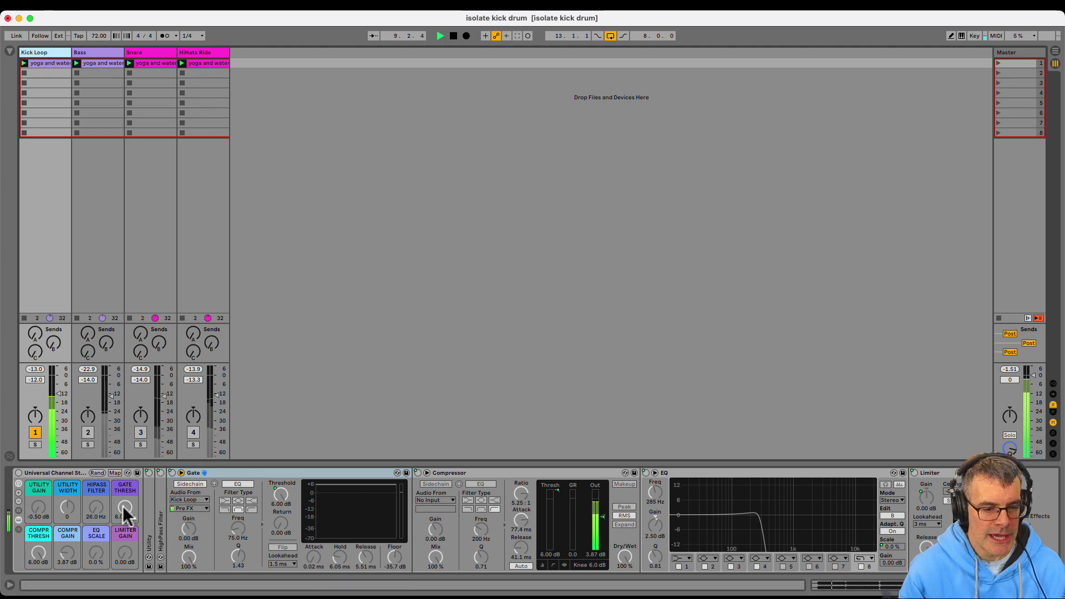
Turn the rack on, make the Gate listen through its 75 Hz sidechain EQ, and set threshold to -17.3 dB.
left_click_drag(125, 515, 125, 507)
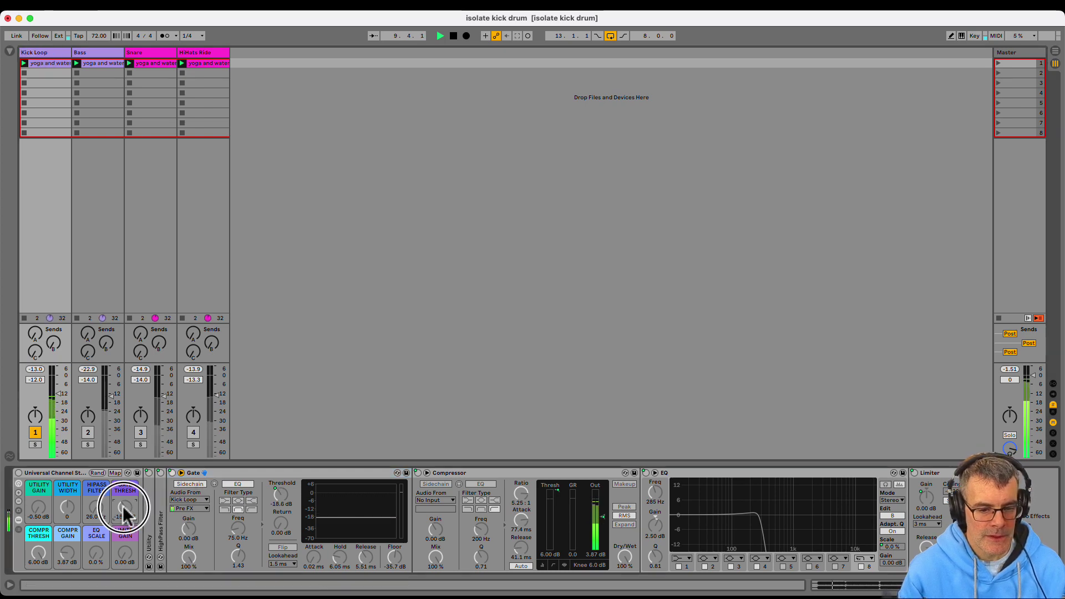
left_click(18, 473)
left_click(194, 482)
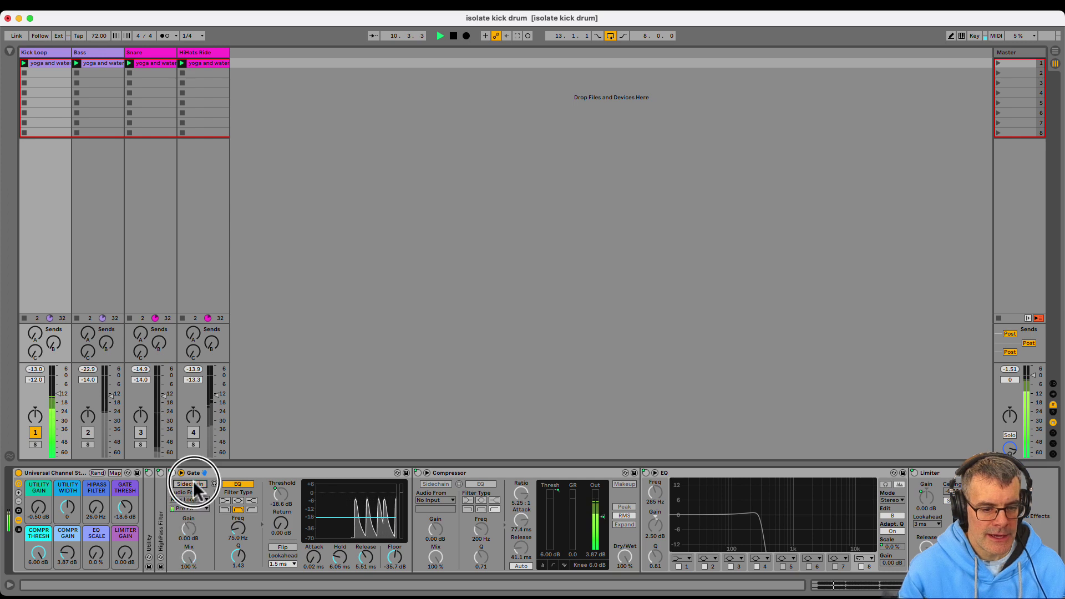
left_click(238, 528)
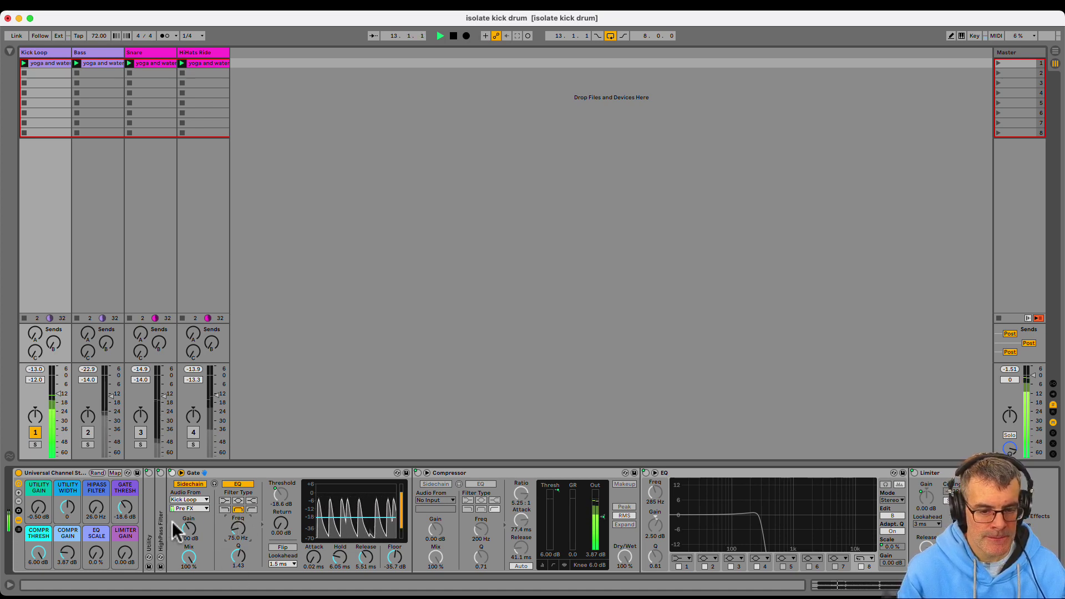
left_click_drag(123, 514, 125, 515)
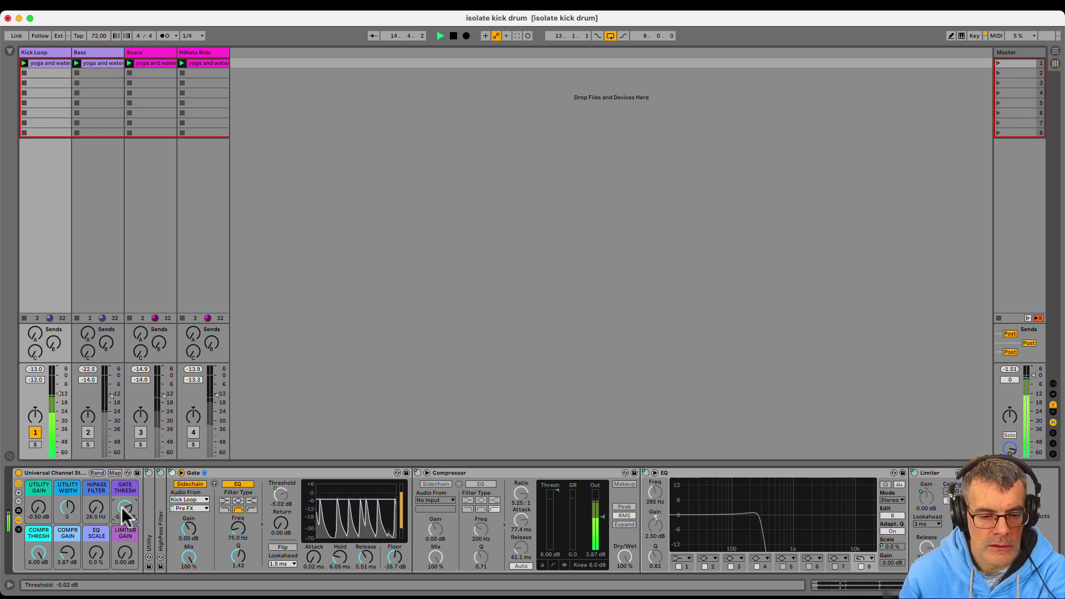
left_click(125, 514)
left_click_drag(125, 513, 125, 513)
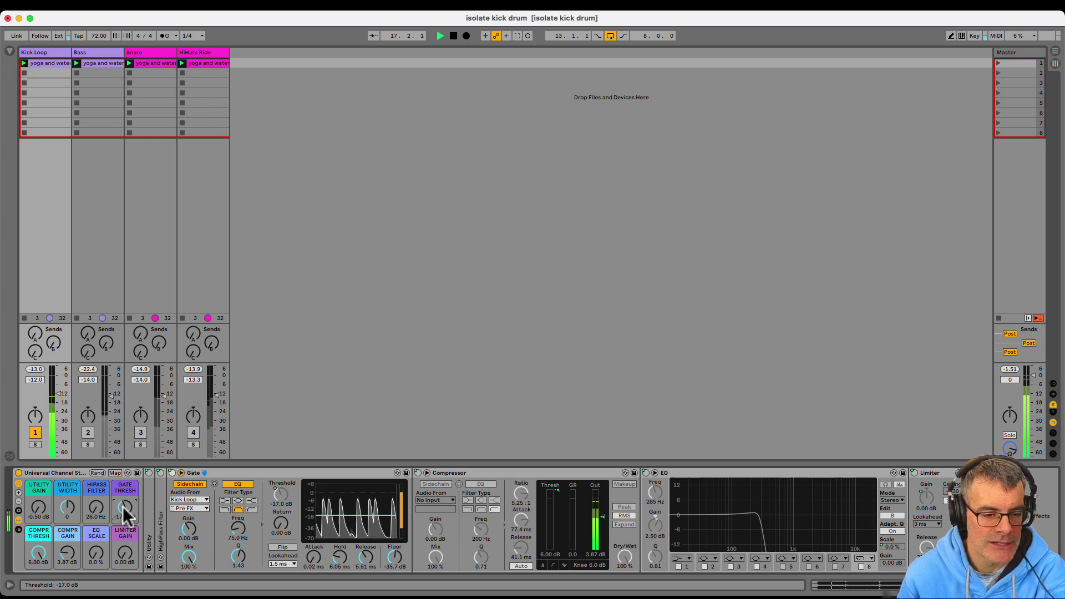
left_click_drag(125, 513, 125, 513)
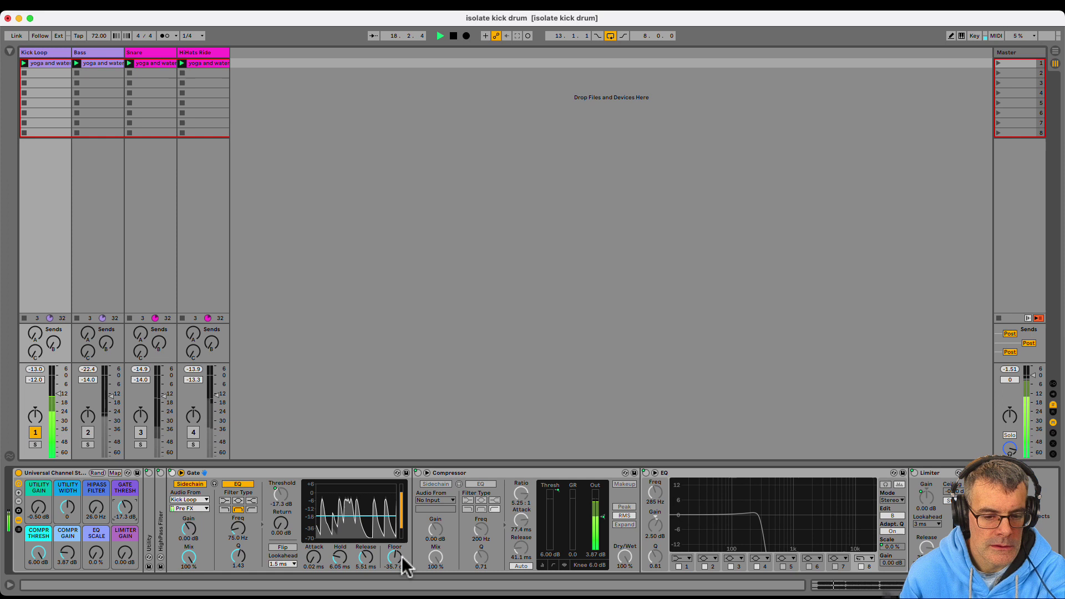
Drop the gate floor to -inf dB, adjust its attack, fold the Gate away and unmute Bass.
left_click_drag(396, 557, 399, 566)
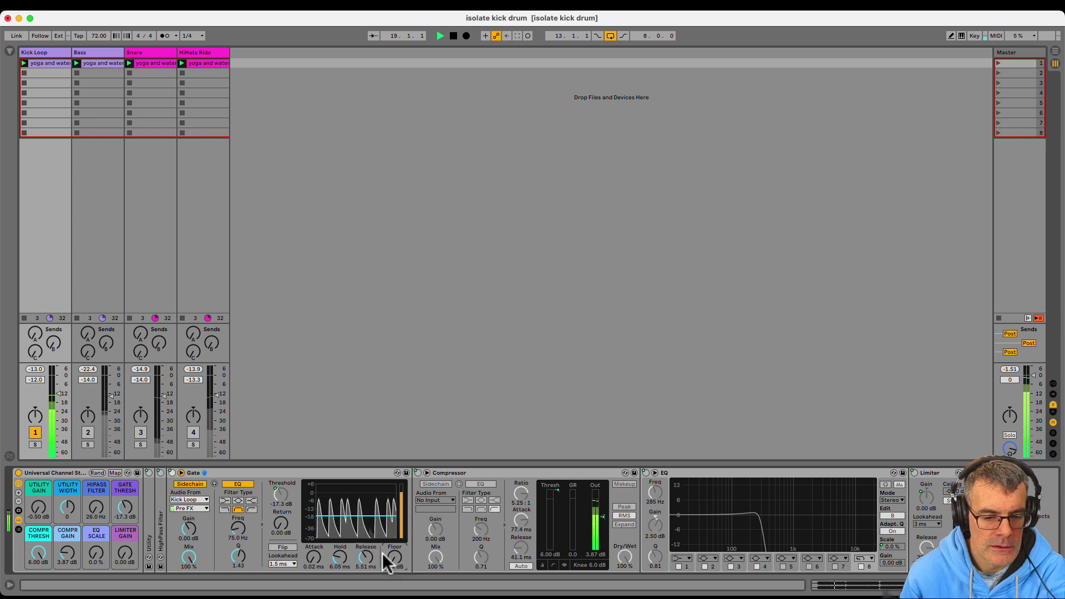
left_click_drag(311, 563, 303, 555)
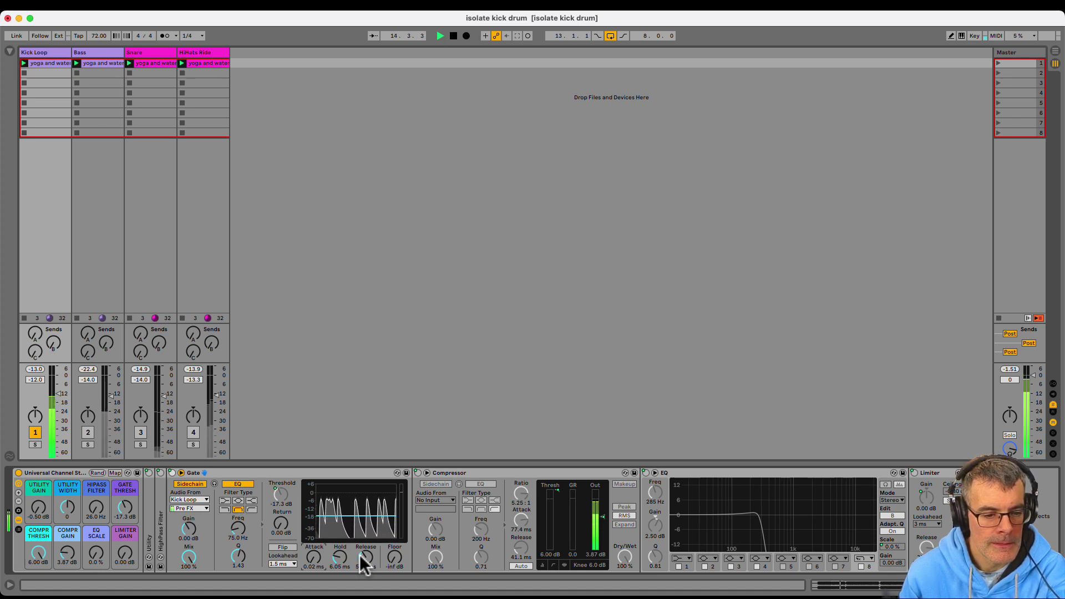
double_click(217, 475)
left_click(87, 434)
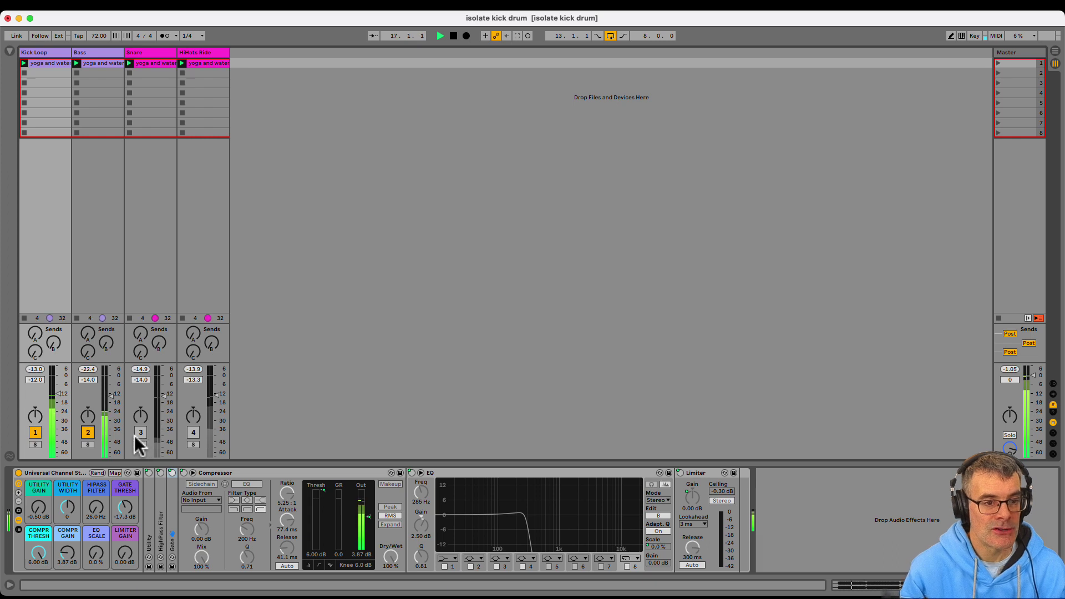
Mute Bass again, switch the channel strip rack on, and fold away the Compressor.
left_click(89, 434)
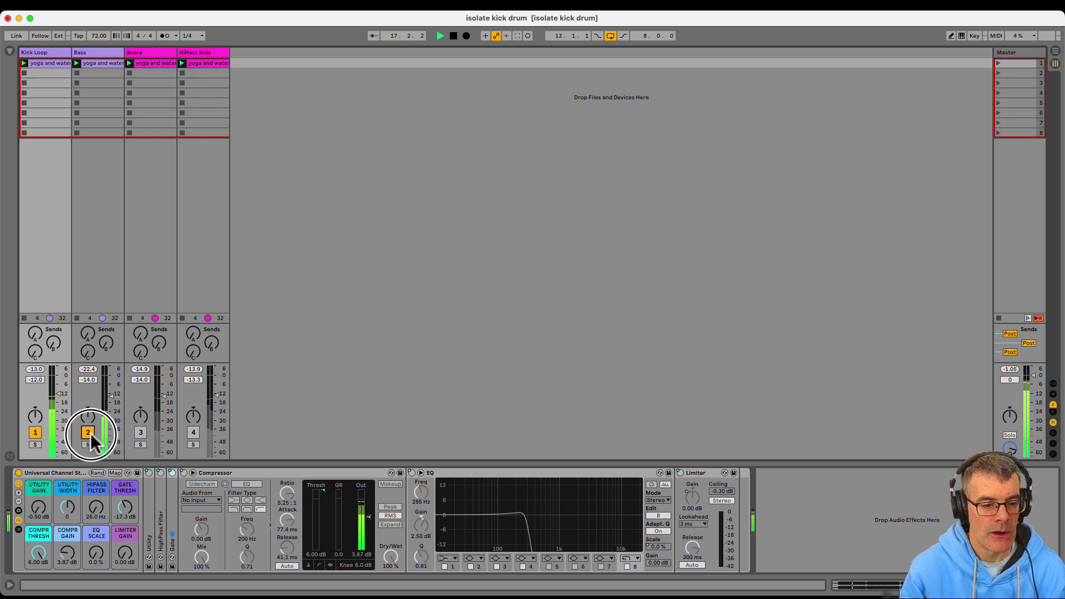
left_click(18, 474)
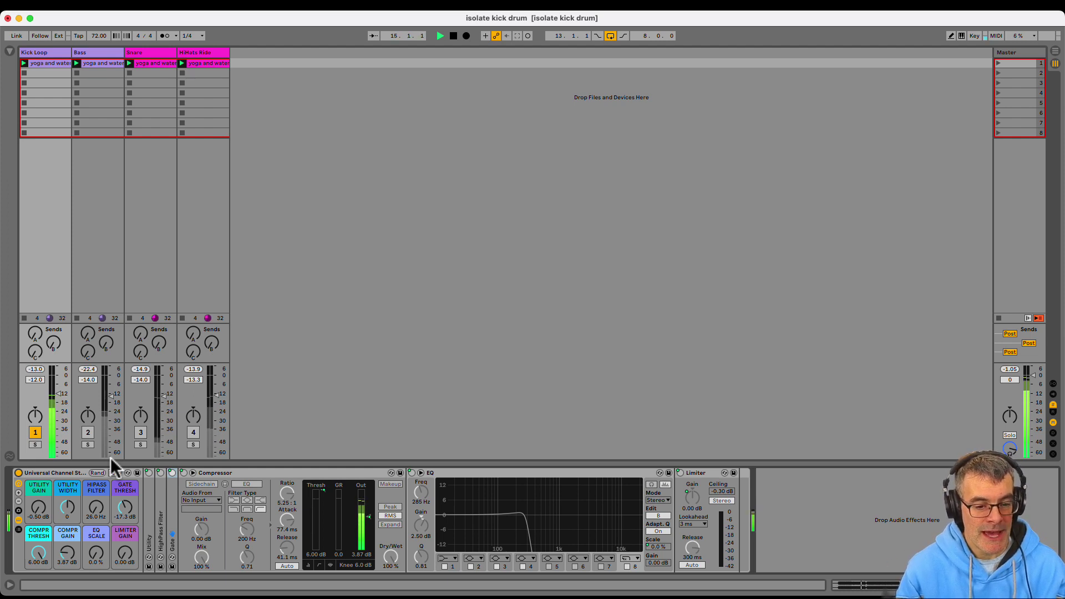
double_click(231, 475)
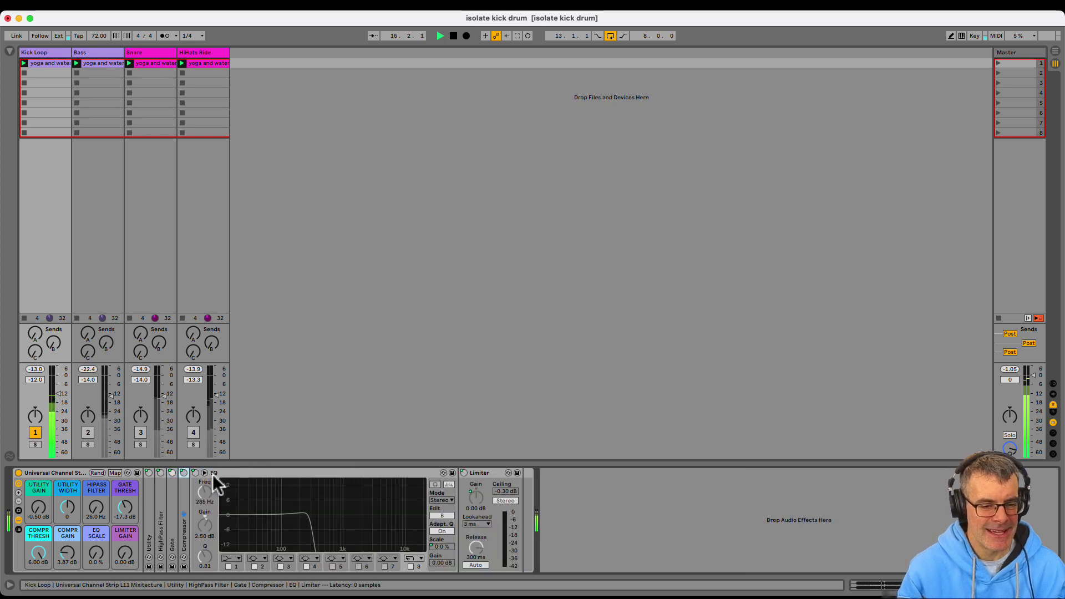
Show the EQ curve large and raise the EQ scale to bring its bands in.
left_click(258, 493)
left_click(258, 493)
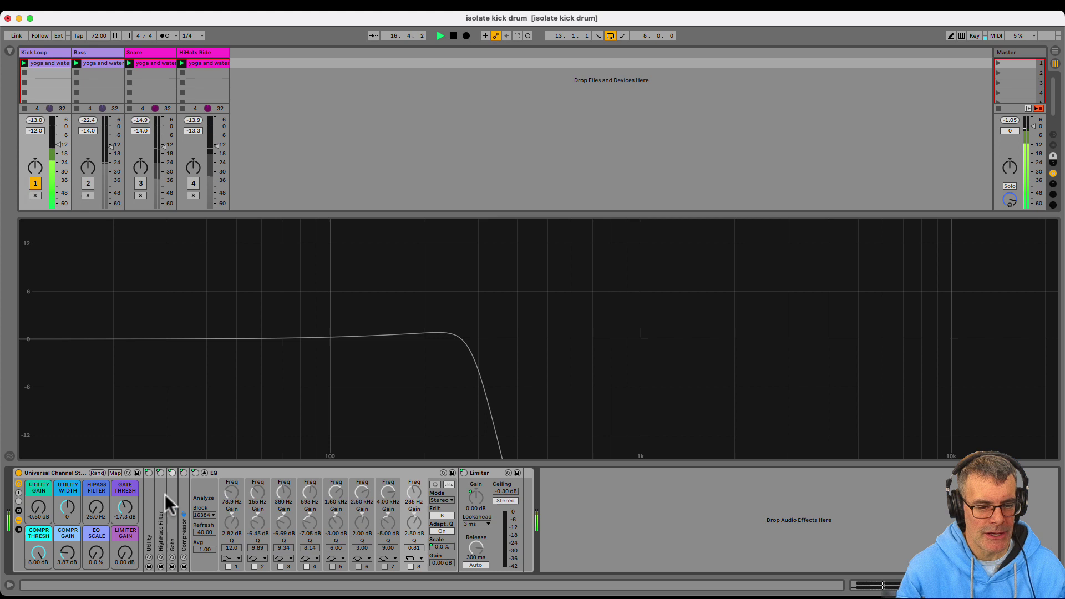
left_click_drag(95, 560, 96, 561)
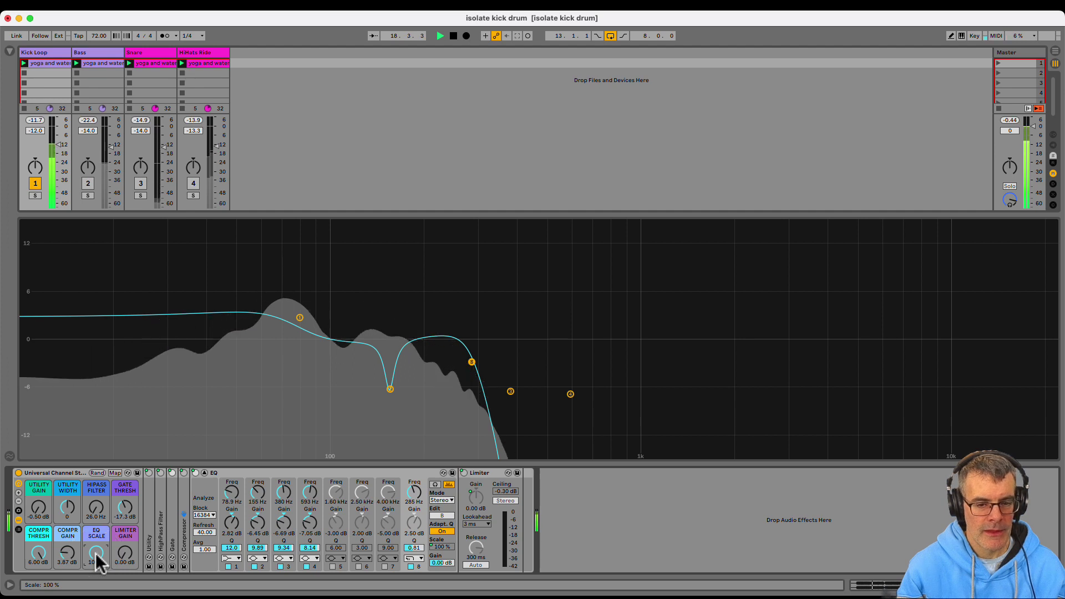
Switch off EQ bands 1–4 and enable band 8 as a low-pass, sweeping its cutoff frequency.
left_click(411, 566)
left_click(228, 566)
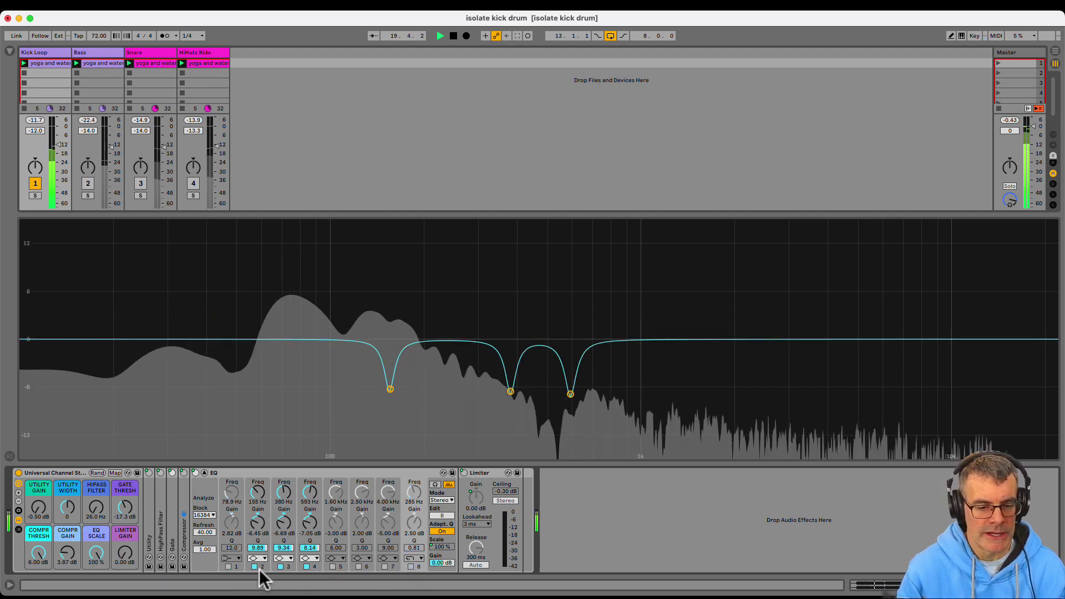
left_click(255, 566)
left_click(280, 566)
left_click(305, 566)
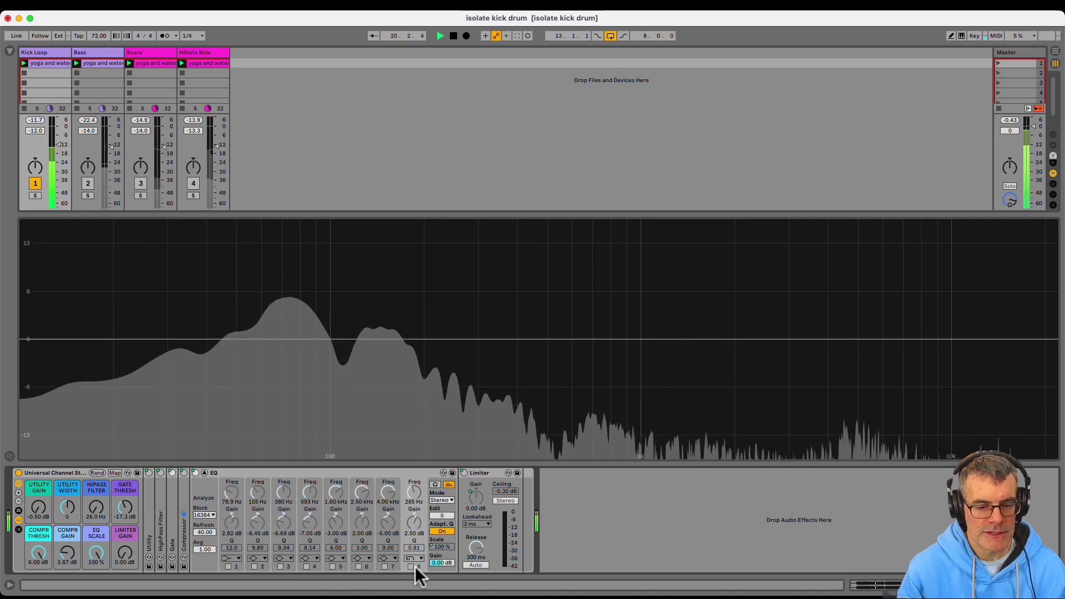
left_click(411, 566)
left_click_drag(413, 494, 414, 493)
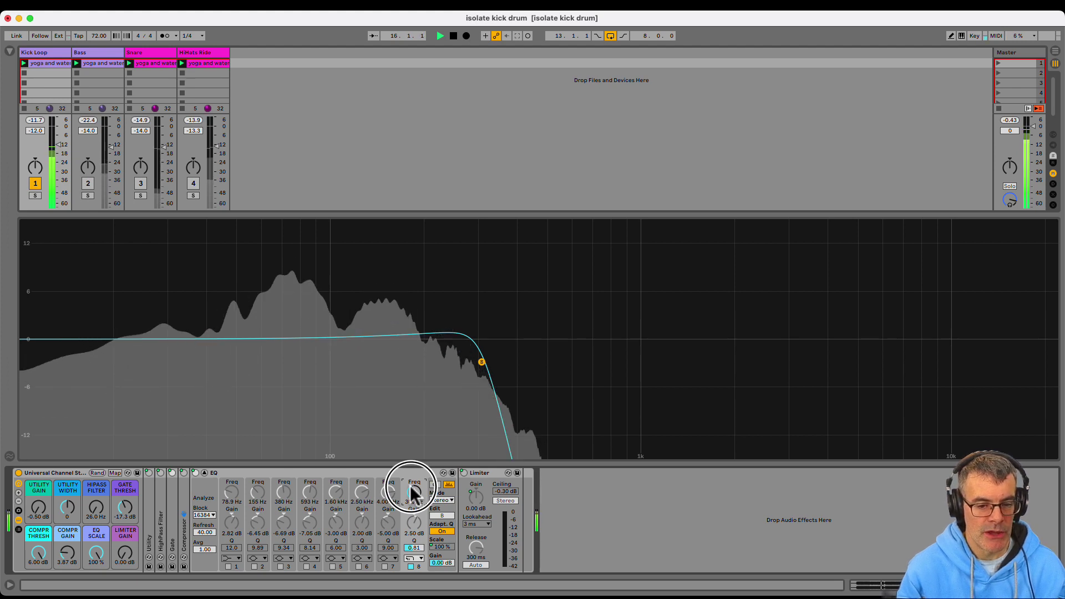
Keep the low-pass at 306 Hz, re-enable bands 1–3, deepen band 3's cut, and A/B band 8.
left_click_drag(413, 492, 413, 493)
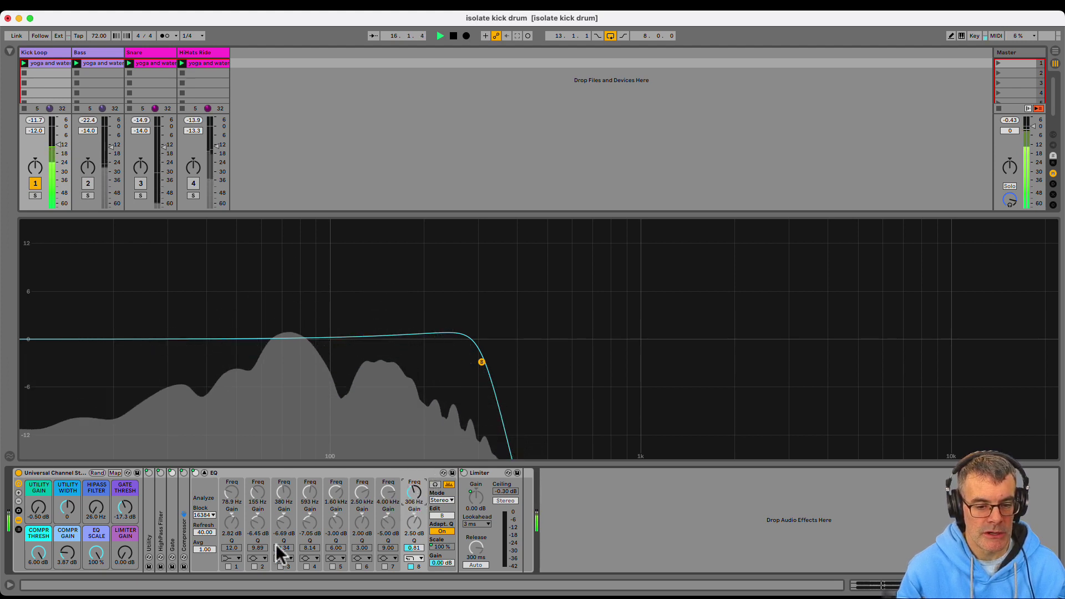
left_click(228, 567)
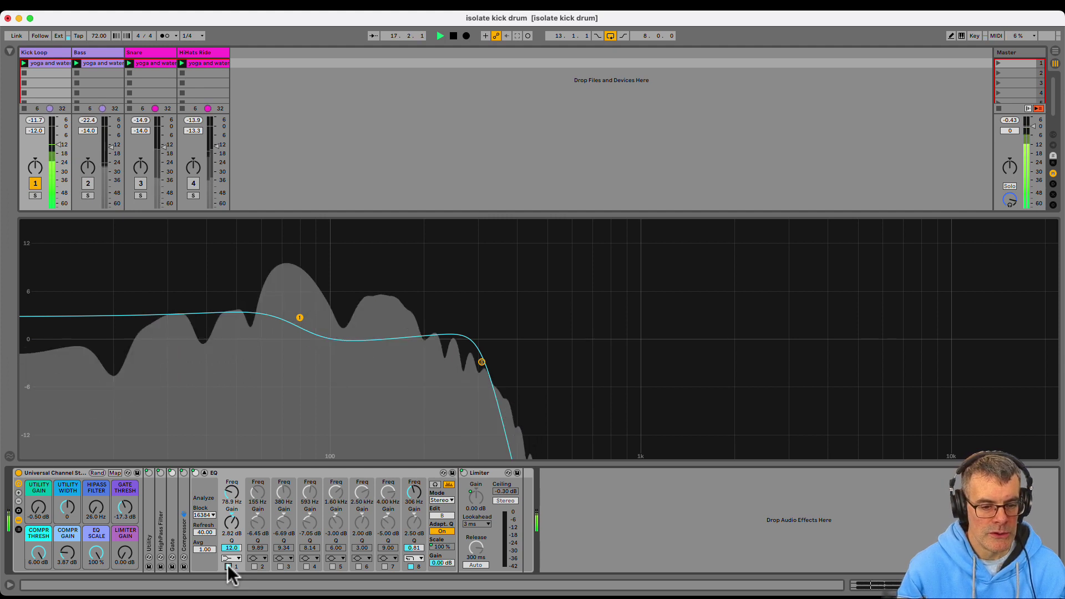
left_click(254, 565)
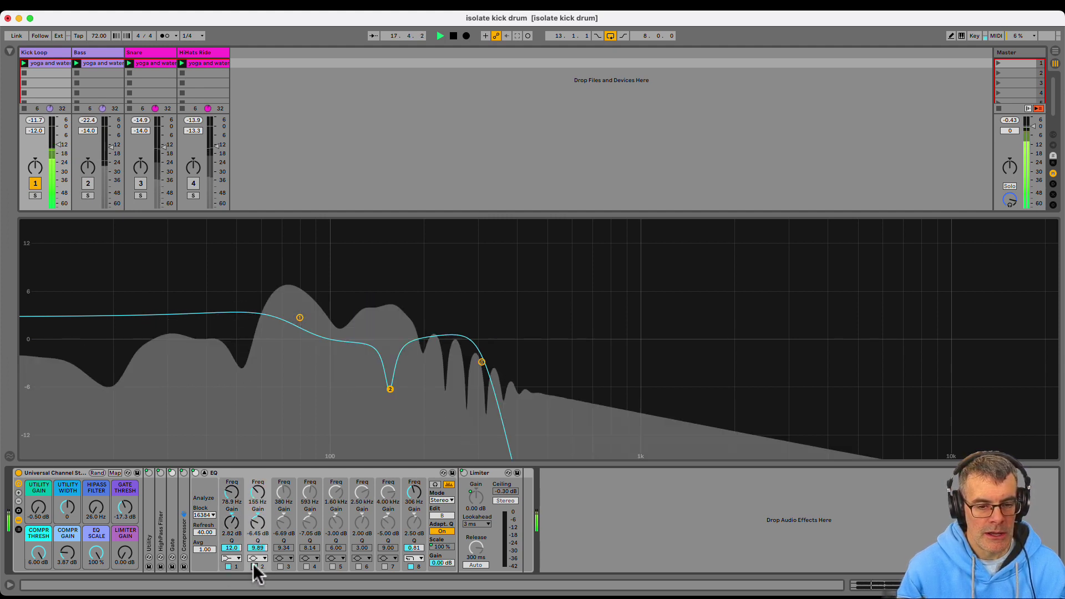
left_click(281, 567)
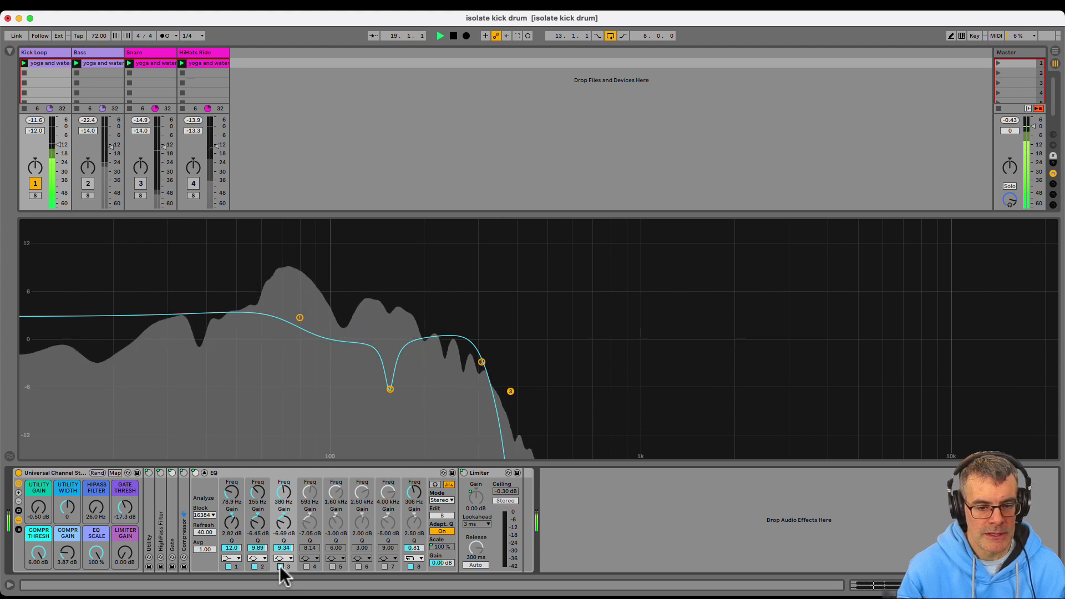
left_click(410, 567)
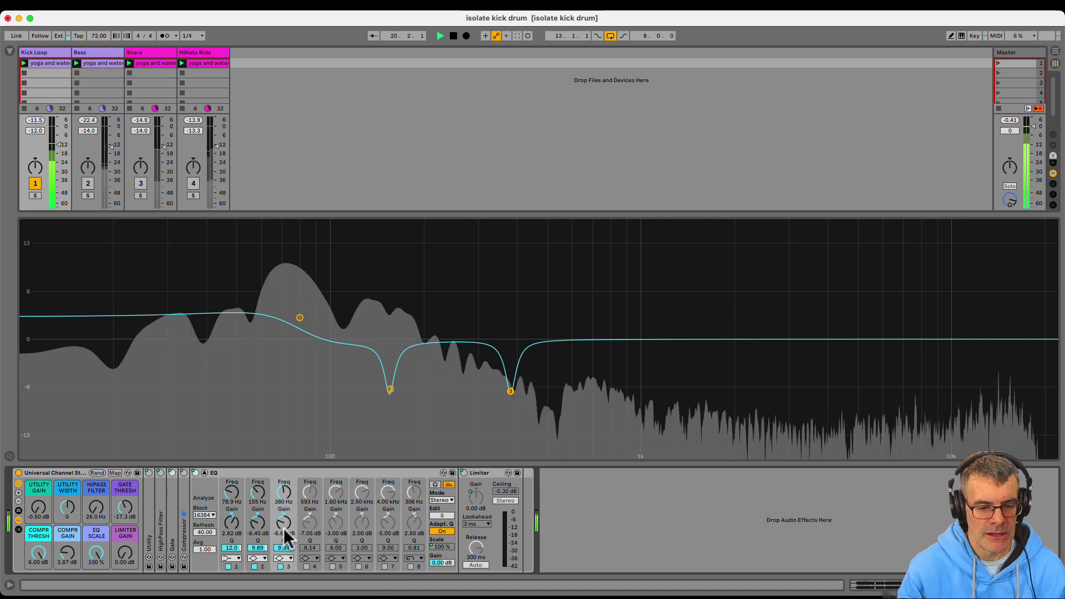
left_click_drag(284, 533, 261, 542)
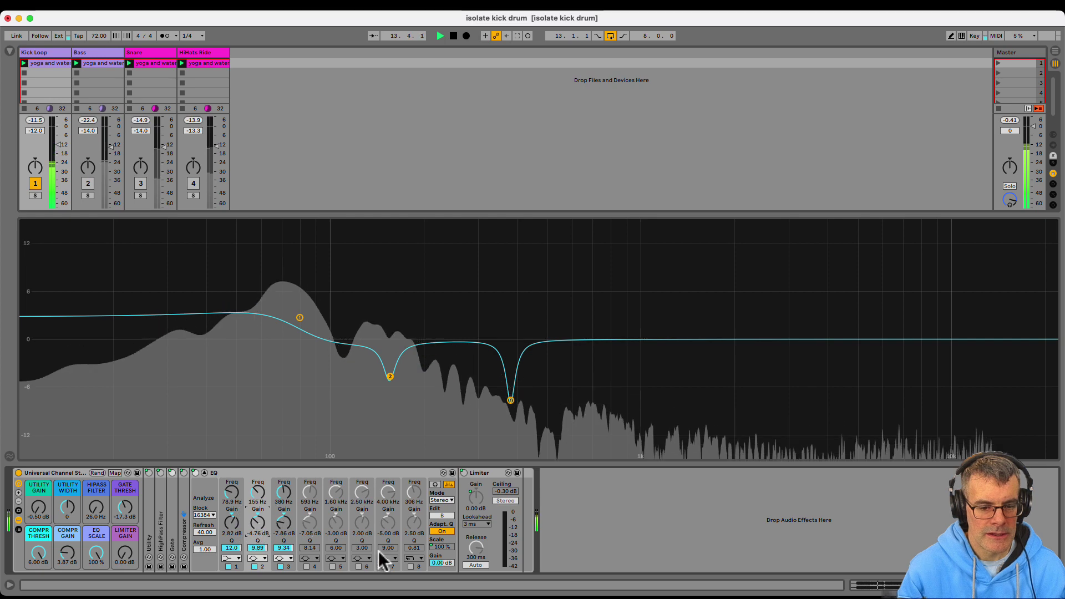
left_click(411, 567)
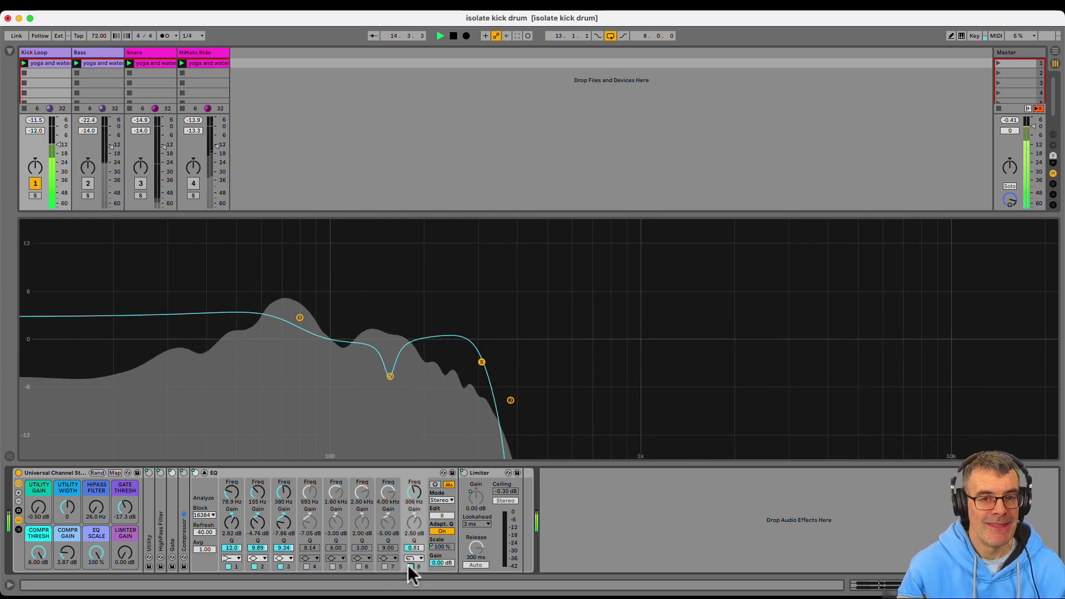
left_click(411, 567)
left_click(410, 567)
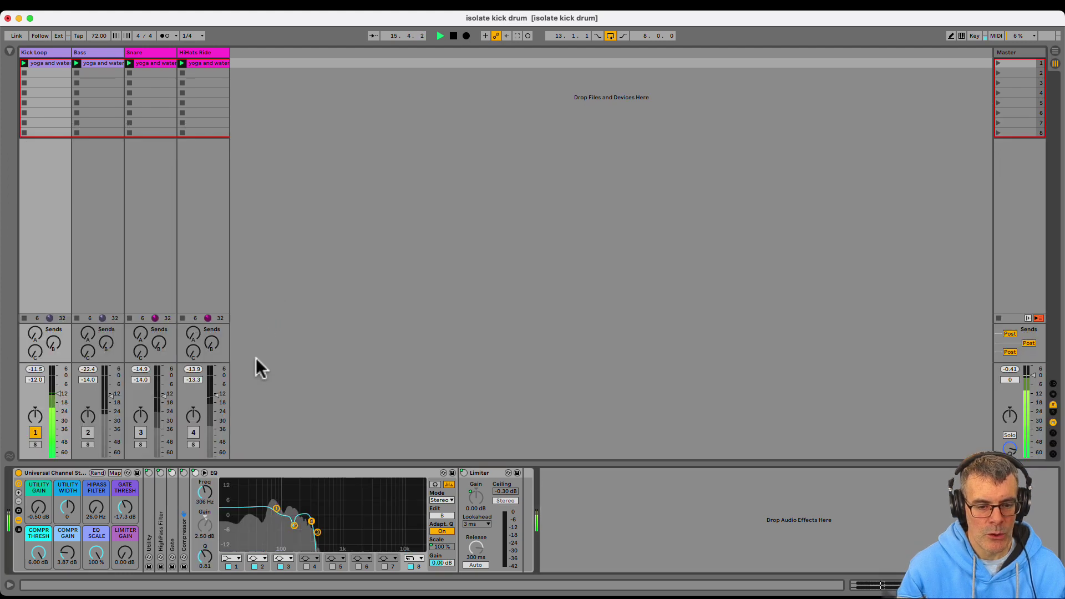
Bypass and re-enable the Kick Loop channel-strip rack, then toggle the Bass track.
left_click(18, 473)
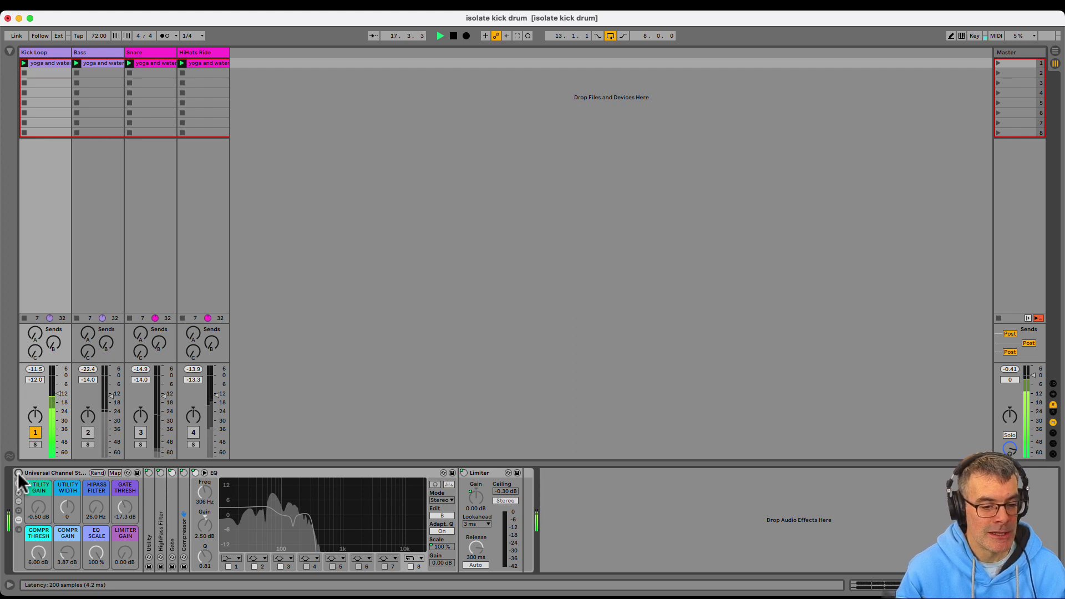
left_click(18, 473)
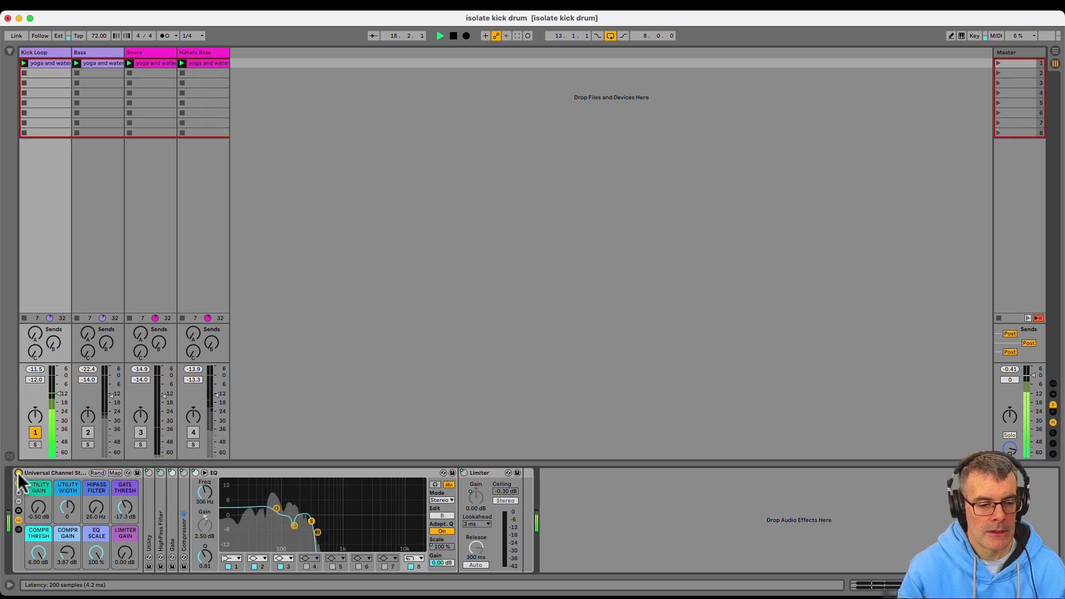
left_click(87, 431)
left_click(87, 432)
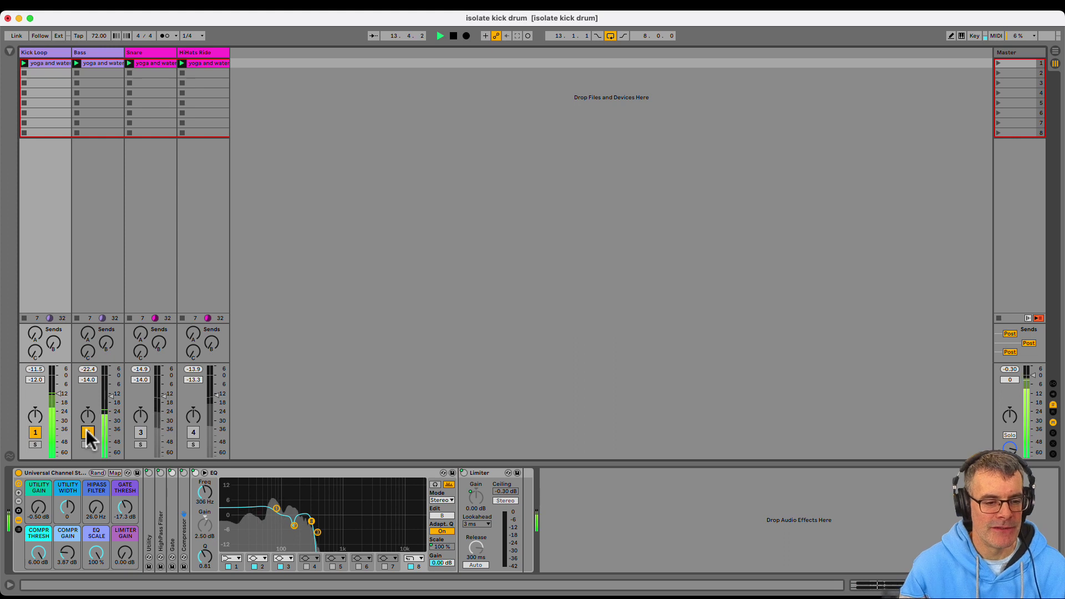
Audition the Snare and HiHats Ride tracks, then switch both off again.
left_click(140, 431)
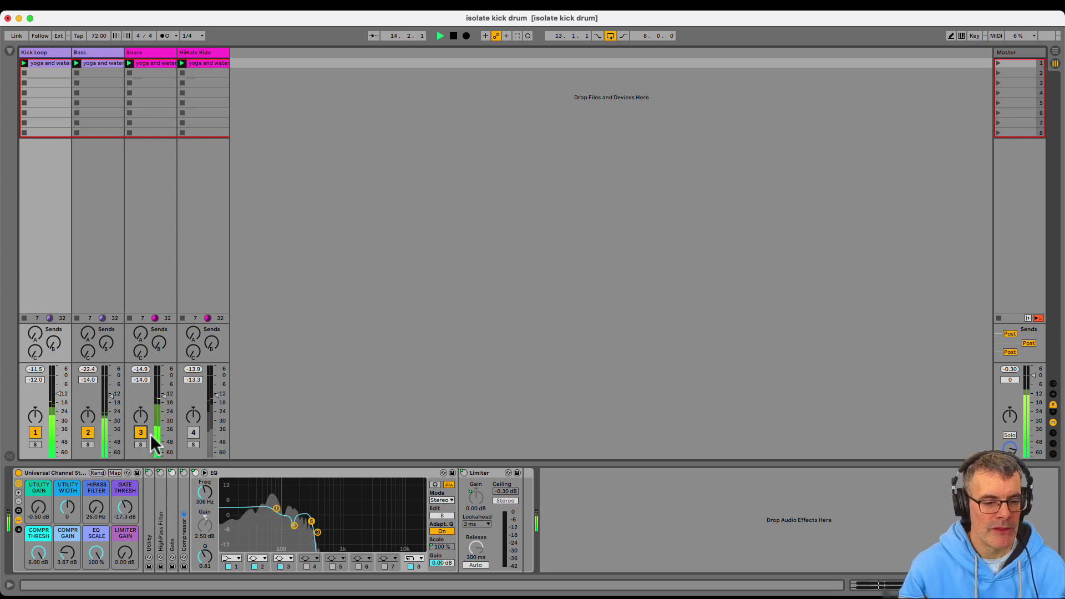
left_click(193, 432)
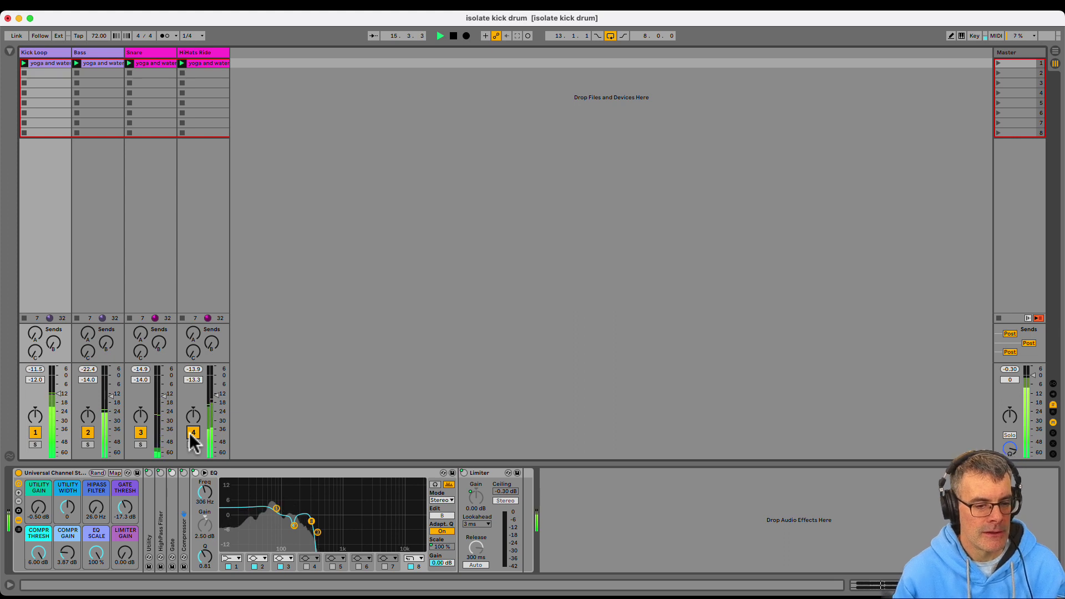
left_click(192, 432)
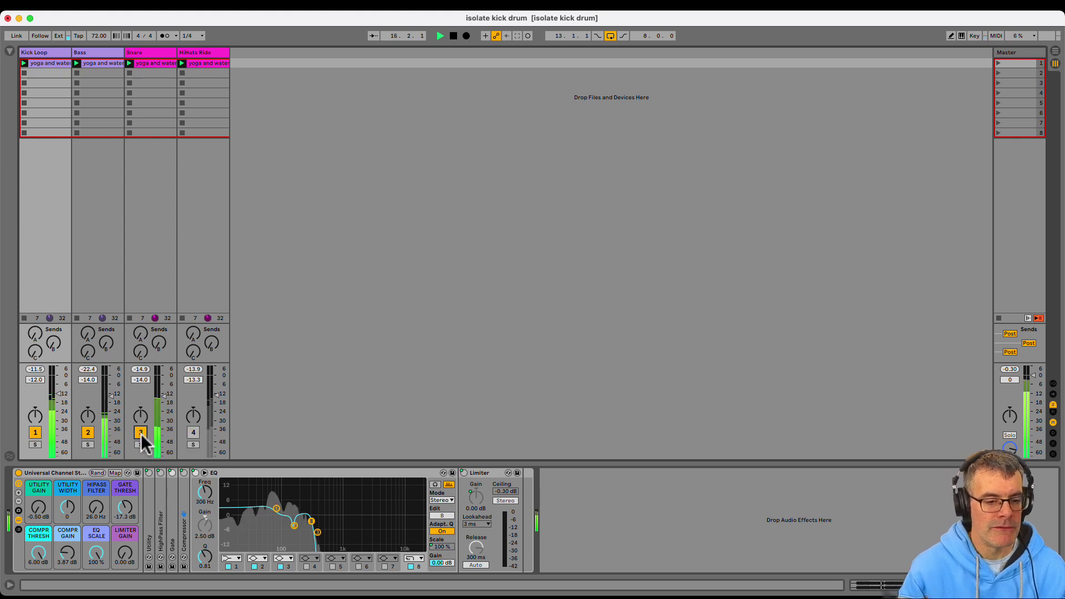
left_click(140, 433)
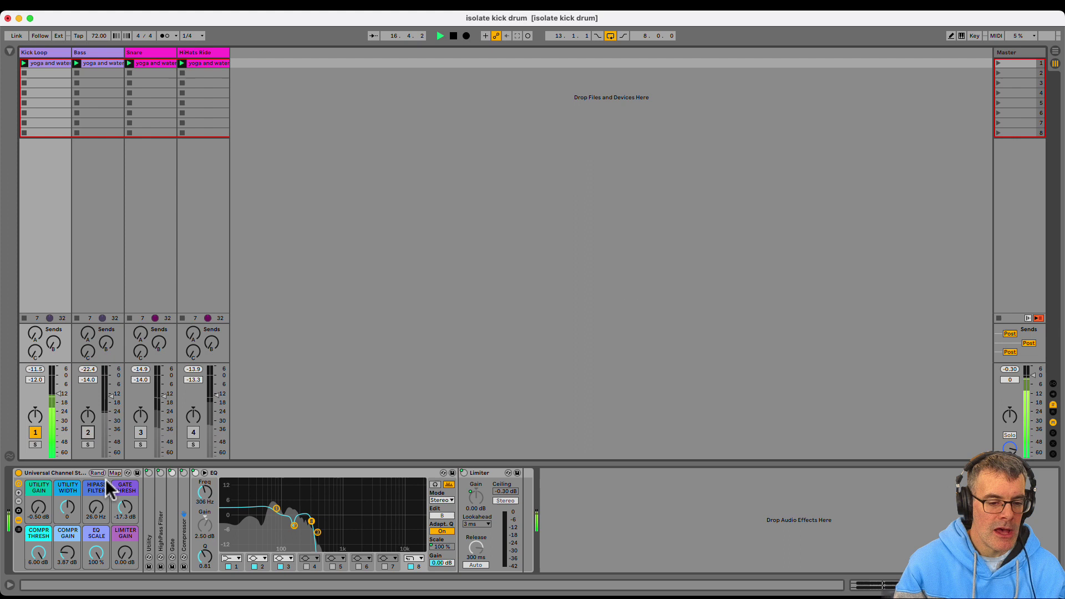
Expand the Kick Loop Utility, set it to Mono and keep its gain at 0.00 dB.
double_click(145, 517)
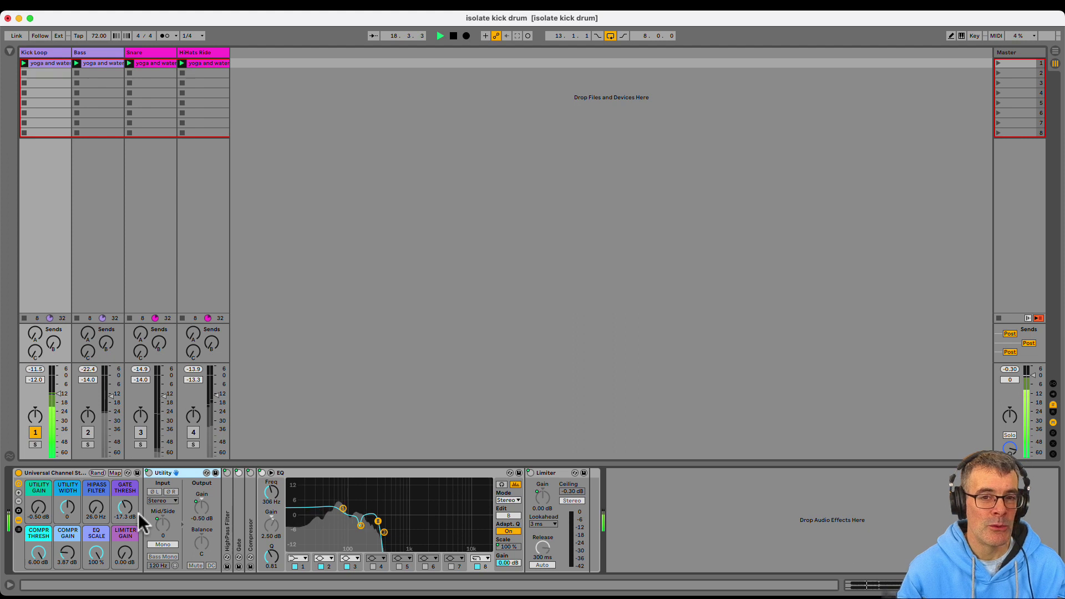
left_click(39, 508)
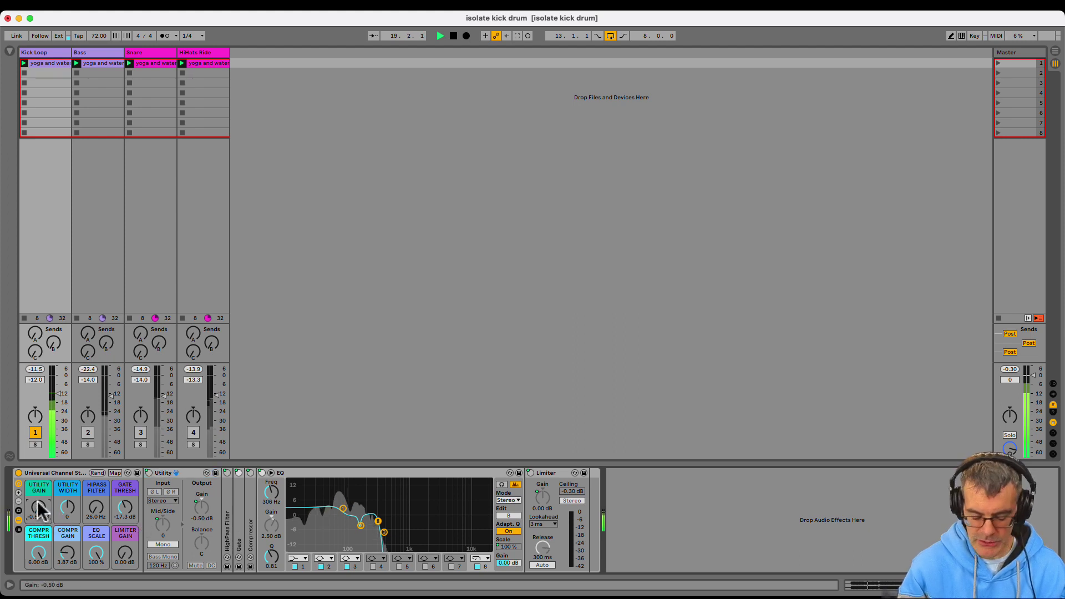
left_click(158, 545)
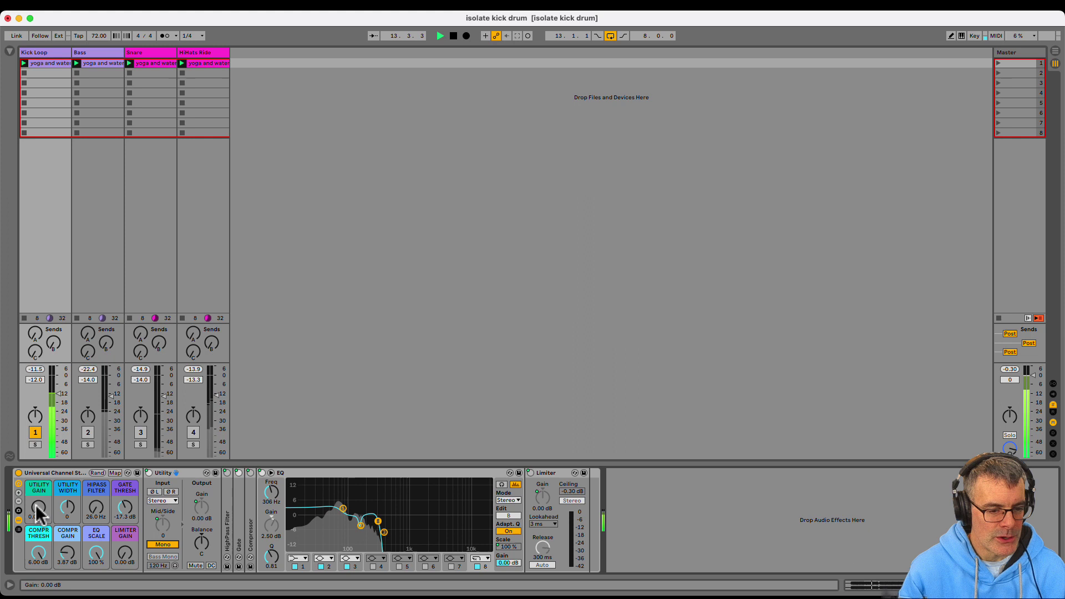
left_click_drag(38, 506, 38, 513)
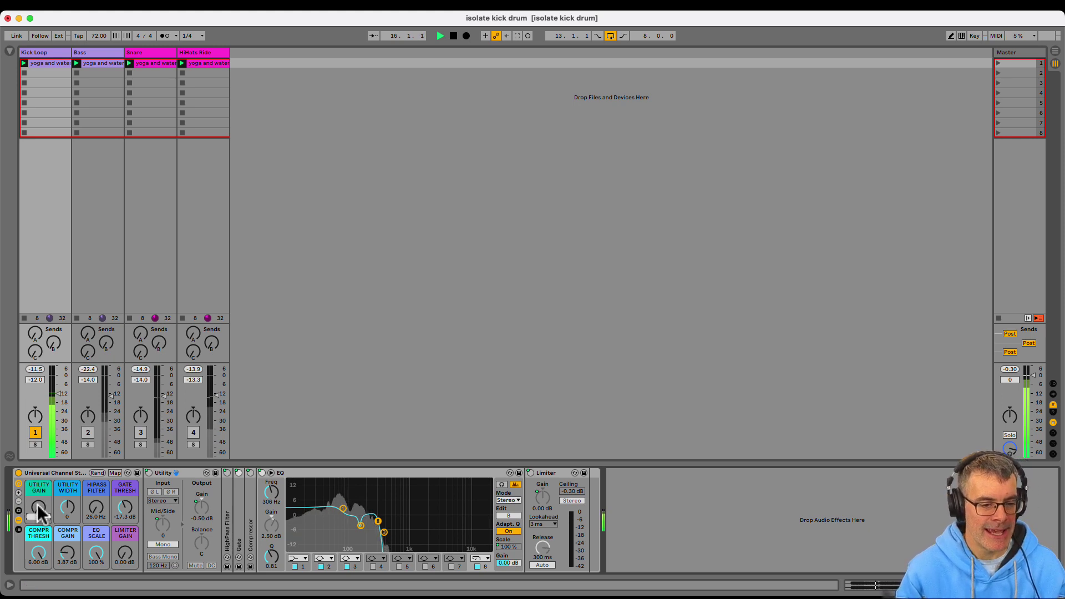
key("super+z")
key("super+z")
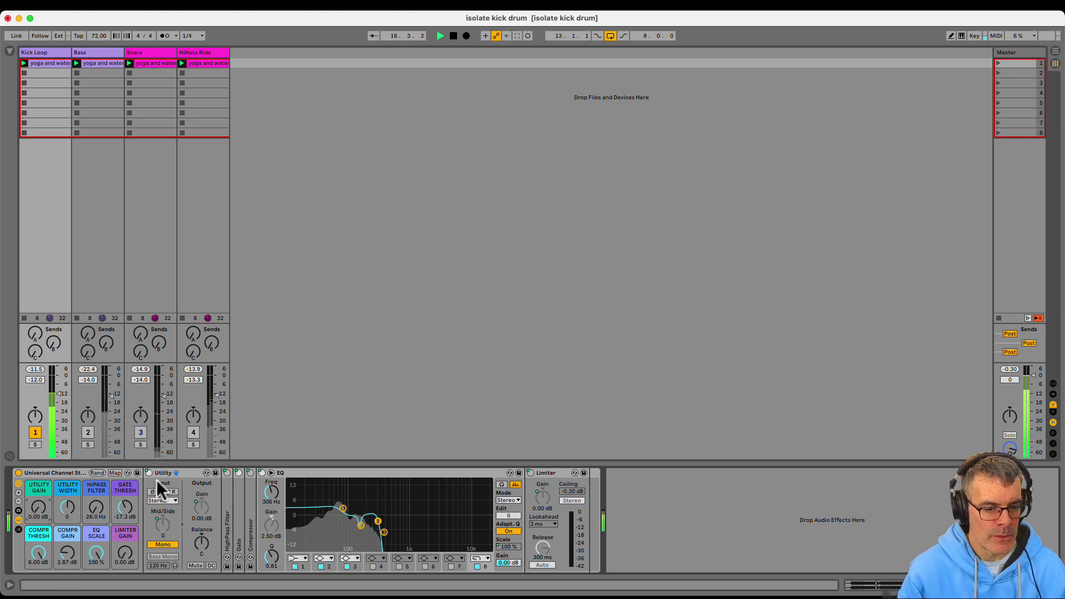
left_click(162, 544)
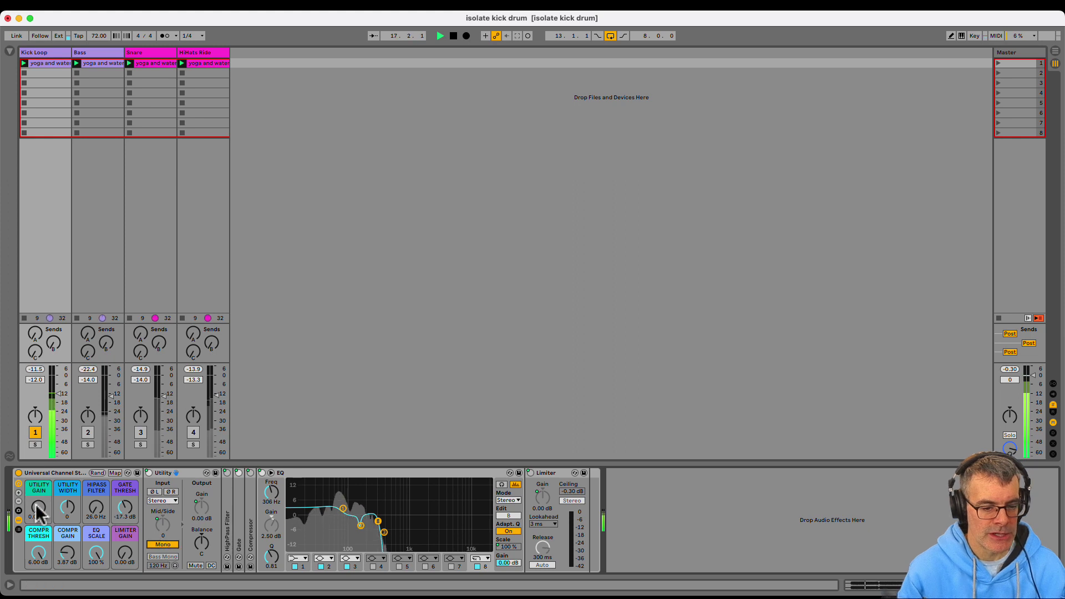
Open the Kick Loop high-pass filter and set its HIPASS FILTER macro to 40 Hz.
double_click(162, 475)
double_click(160, 496)
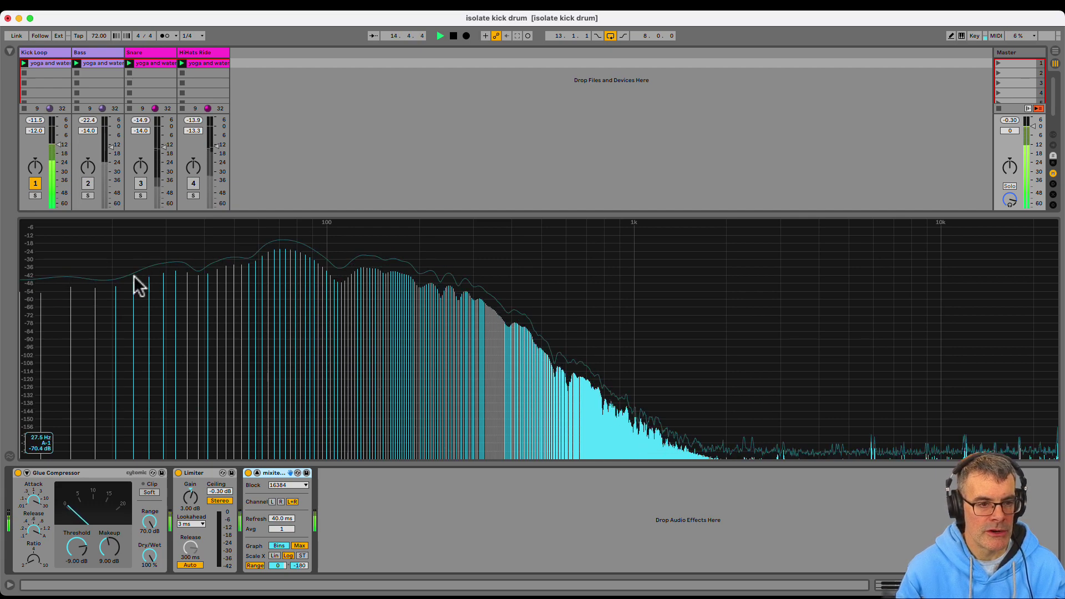
left_click(34, 53)
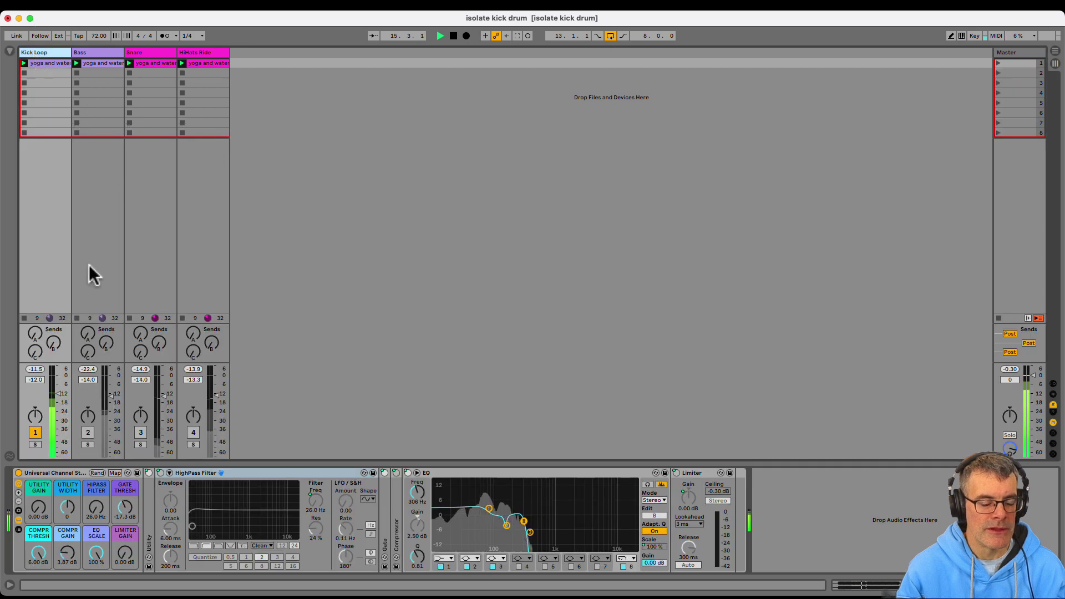
left_click(96, 510)
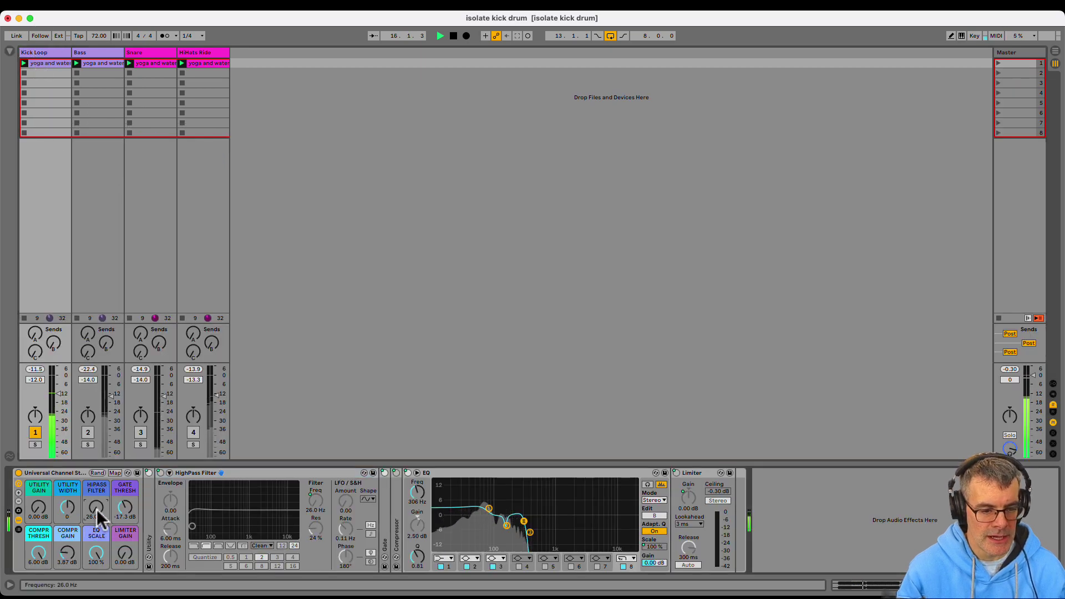
type("40")
key("Return")
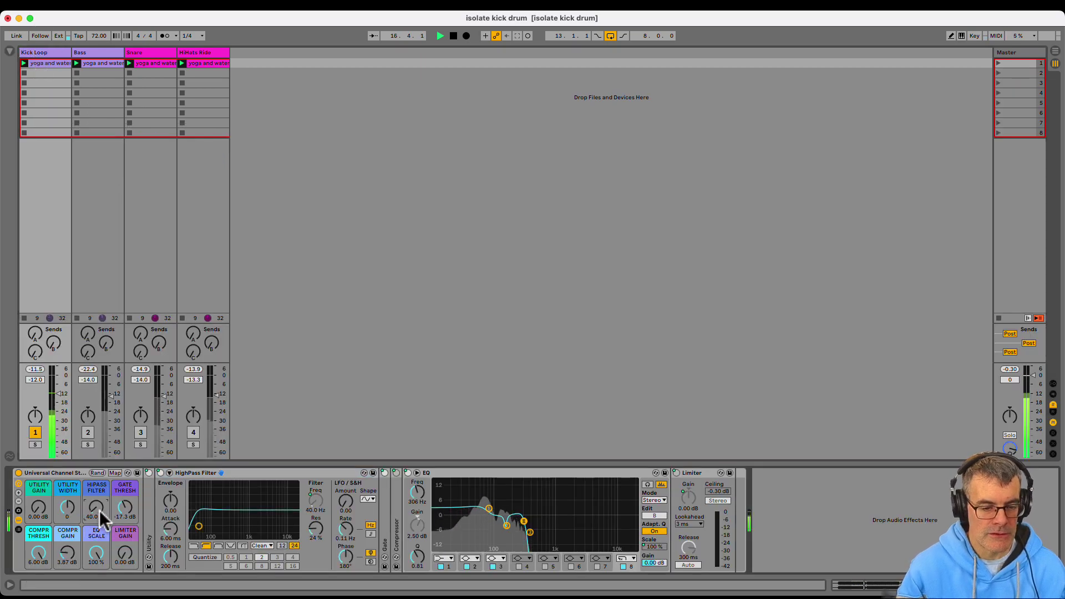
Raise the cutoff to 66.5 Hz and resonance to 52%, then close the spectrum analyser.
left_click(314, 533)
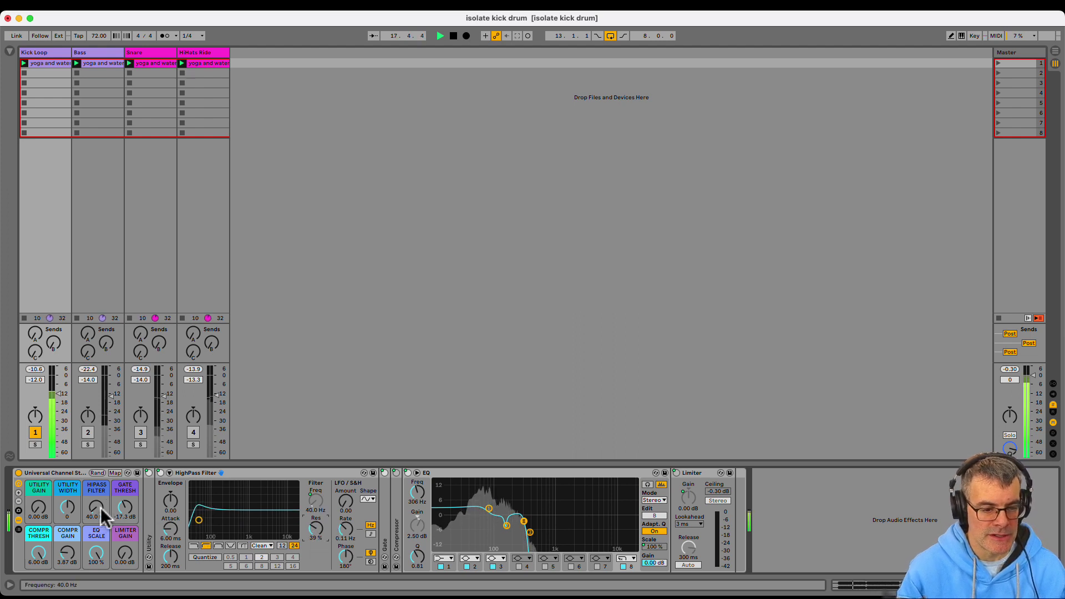
left_click_drag(99, 519, 99, 518)
left_click_drag(320, 528, 319, 528)
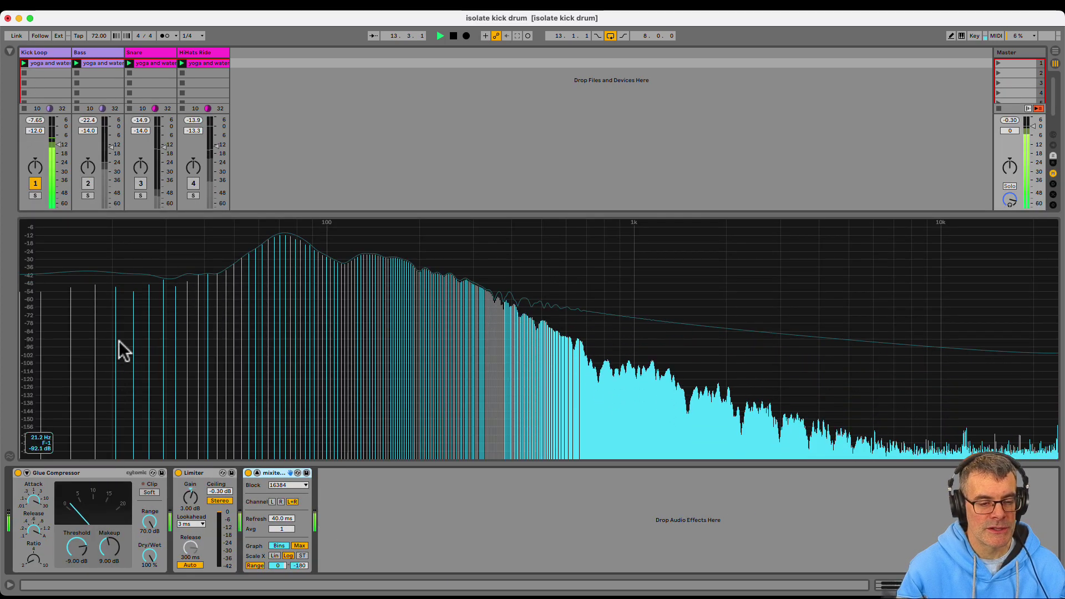
key("section")
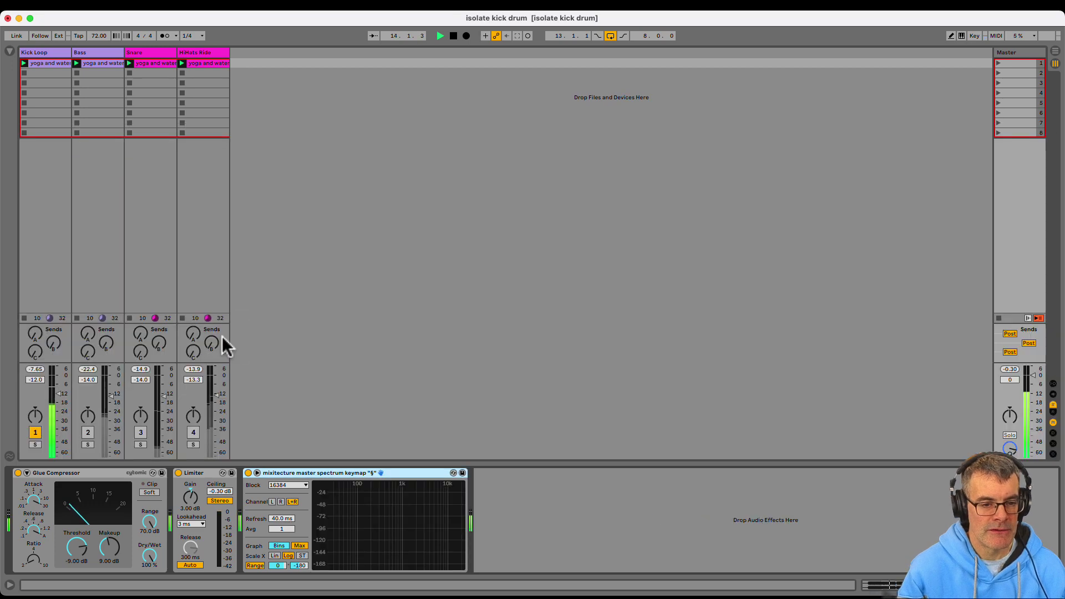
Set high-pass resonance to 43% and cutoff to 65 Hz, then fold the HighPass Filter device.
left_click(46, 52)
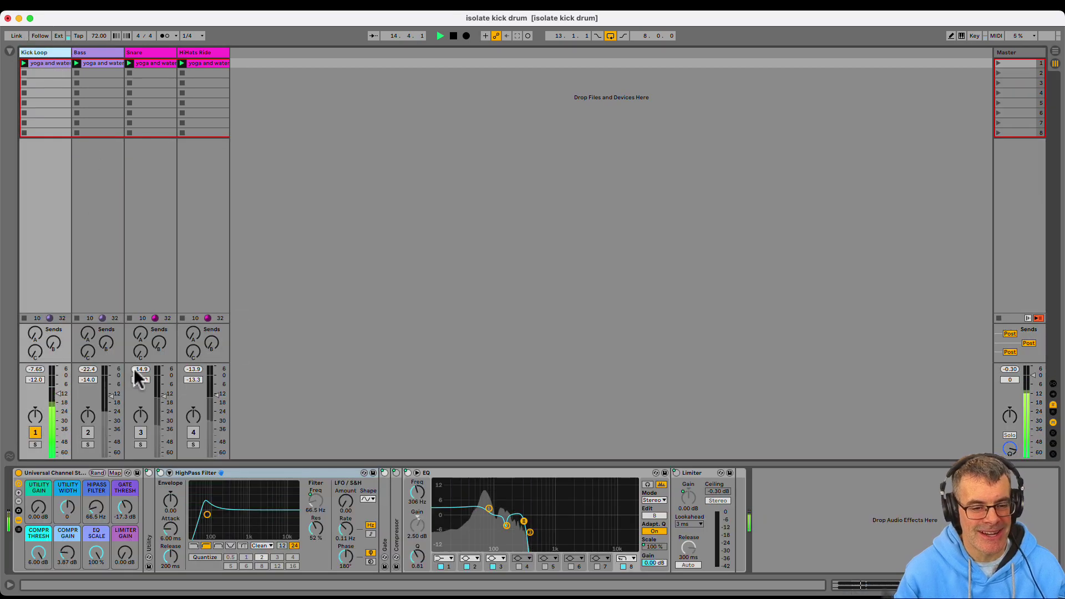
left_click(312, 527)
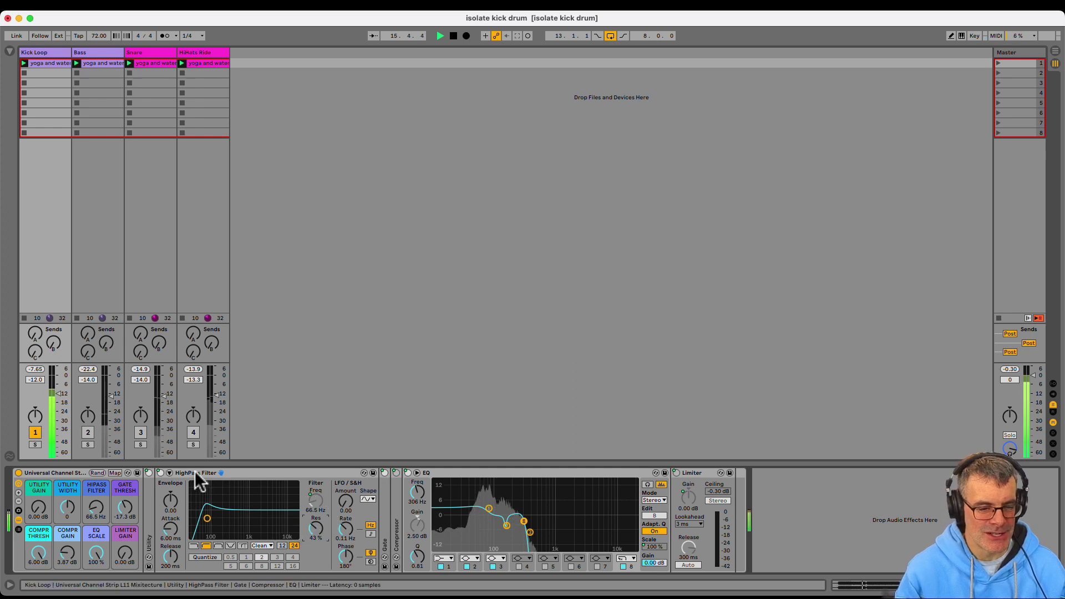
left_click_drag(97, 514, 100, 516)
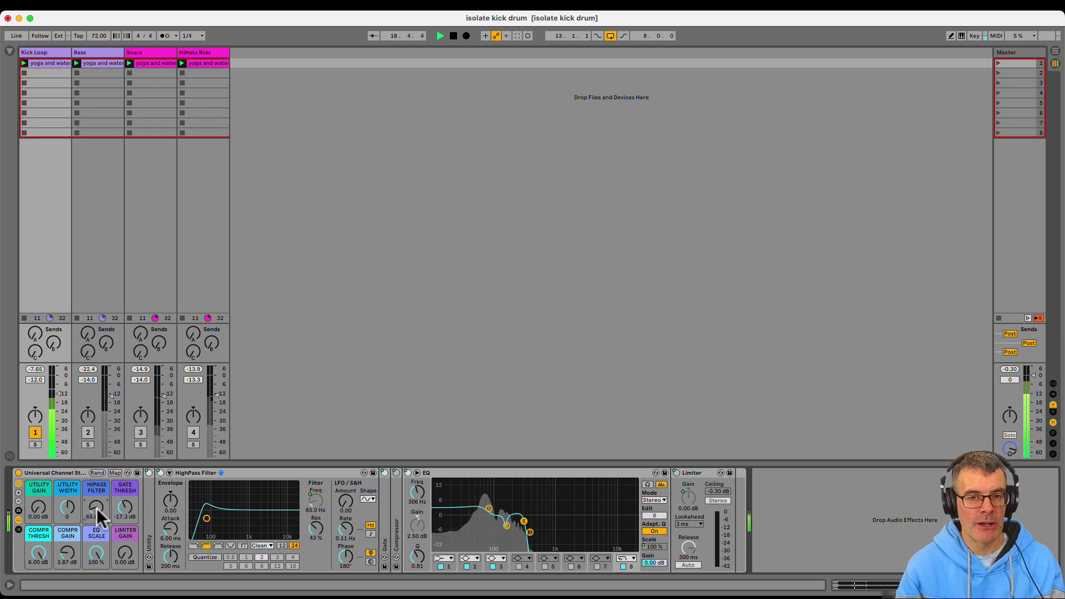
double_click(185, 473)
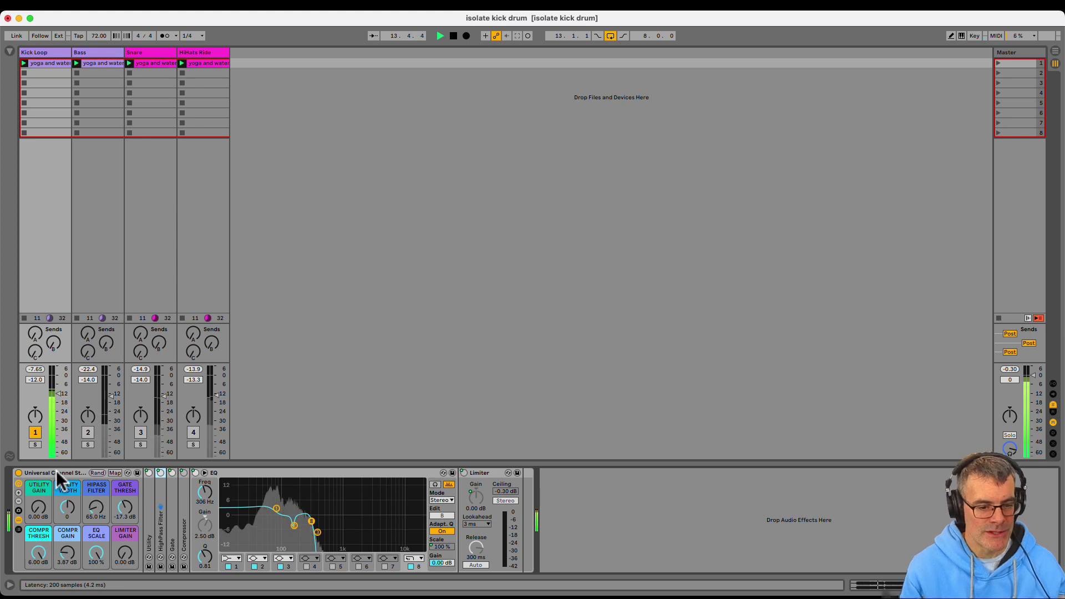
Expand the Compressor, trial the COMPR THRESH and COMPR GAIN macros, then return threshold to 6.00 dB.
double_click(183, 516)
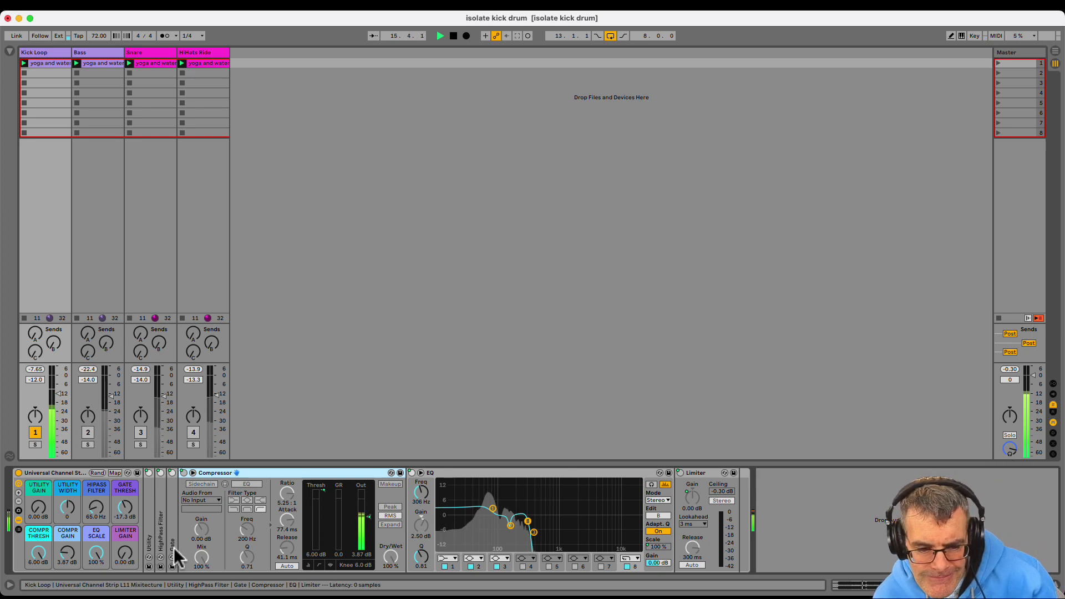
double_click(68, 555)
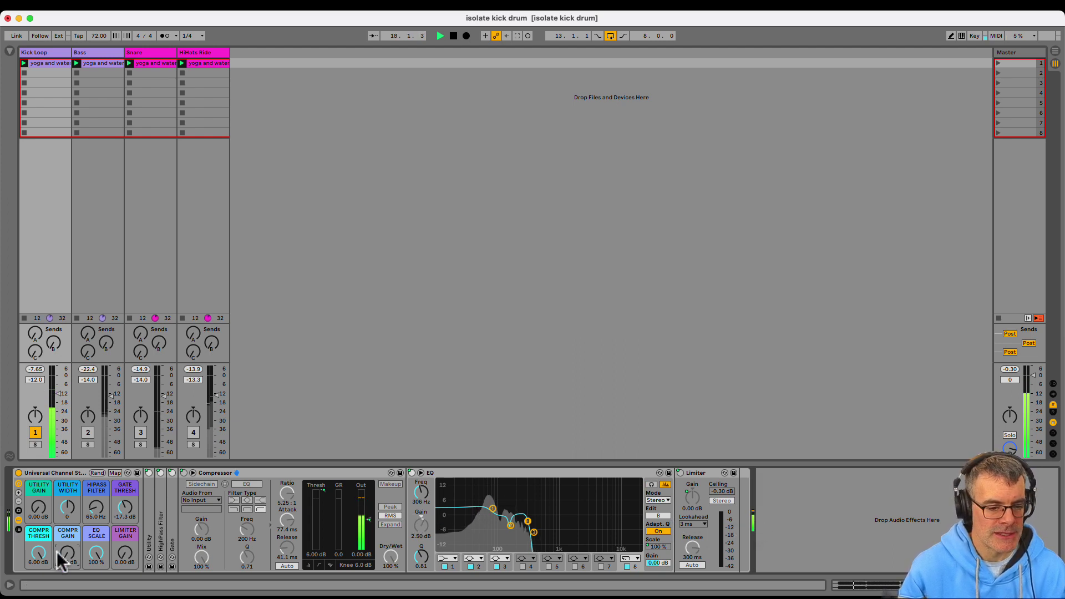
left_click_drag(38, 552, 40, 550)
left_click(190, 476)
left_click(192, 472)
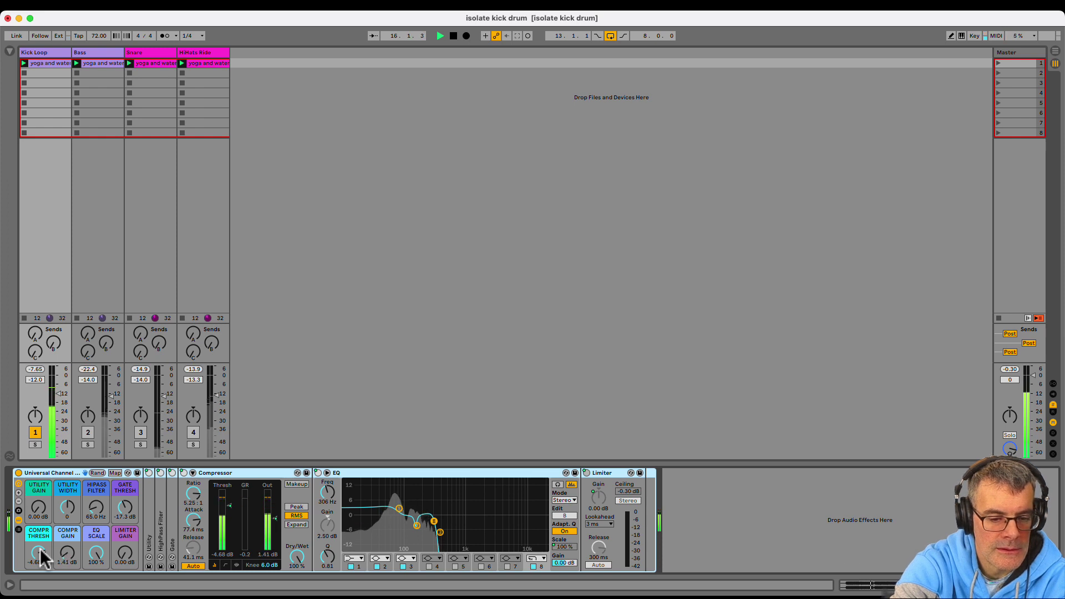
left_click_drag(40, 551, 40, 551)
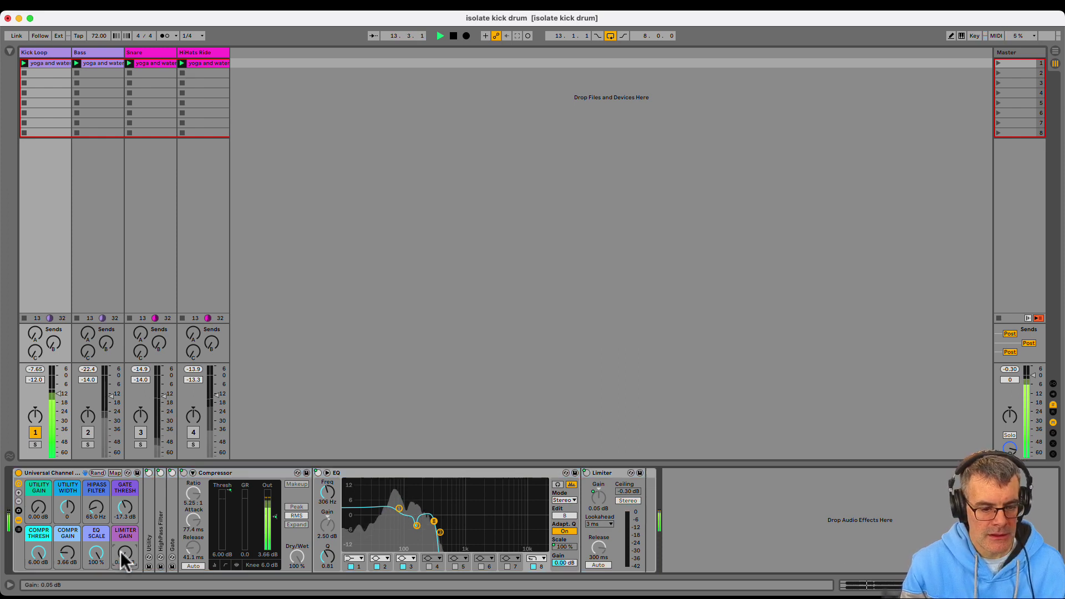
Push the LIMITER GAIN macro to 1.00 dB, then settle it at about 0.28 dB.
left_click_drag(125, 562, 125, 562)
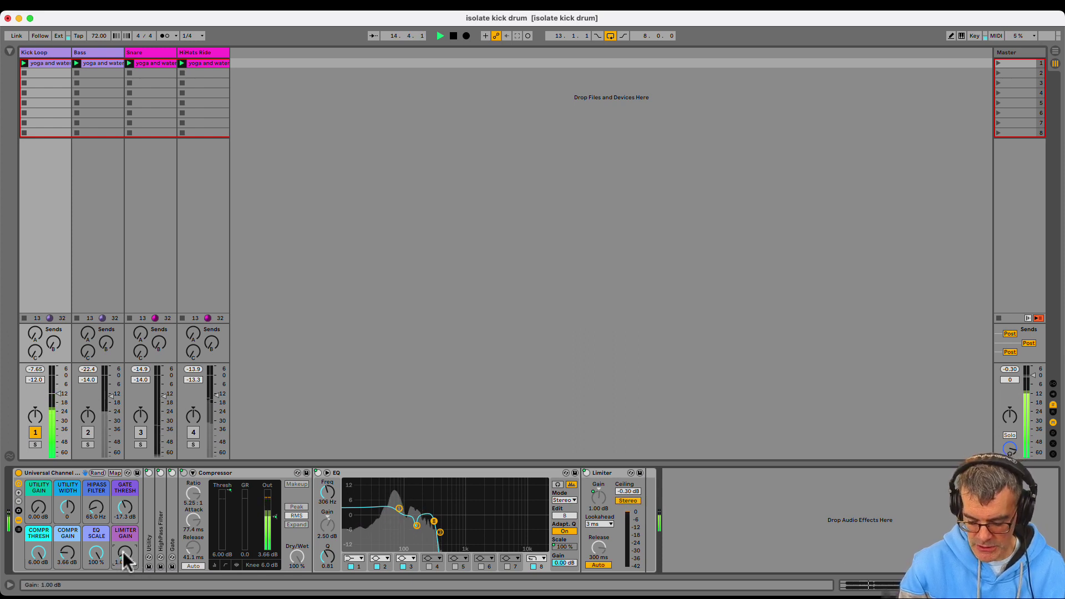
left_click_drag(125, 562, 125, 562)
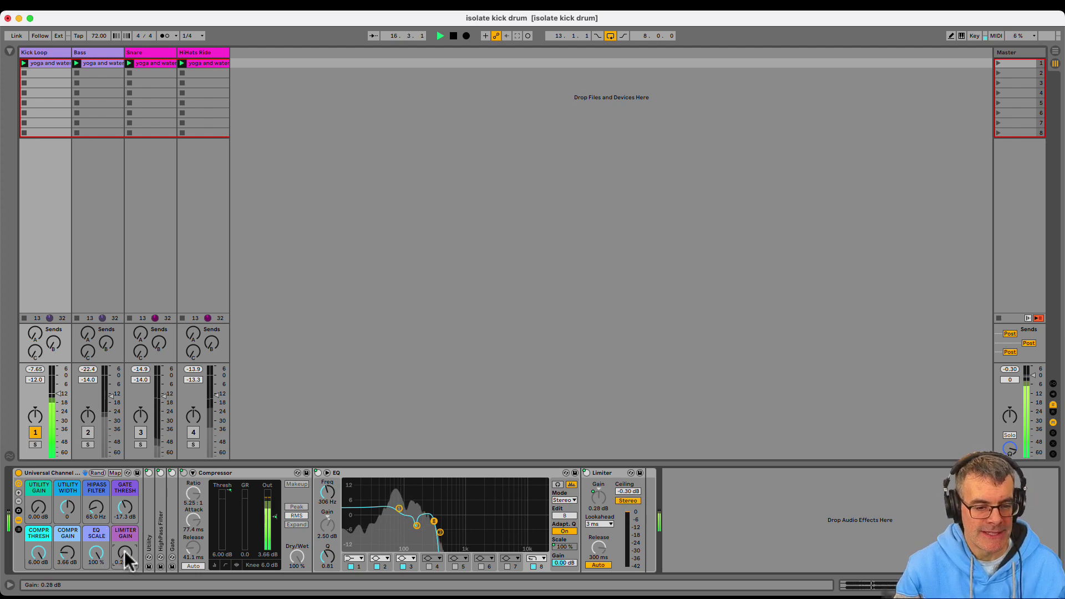
Switch the Bass, Snare and HiHats Ride track activators back on.
left_click(87, 433)
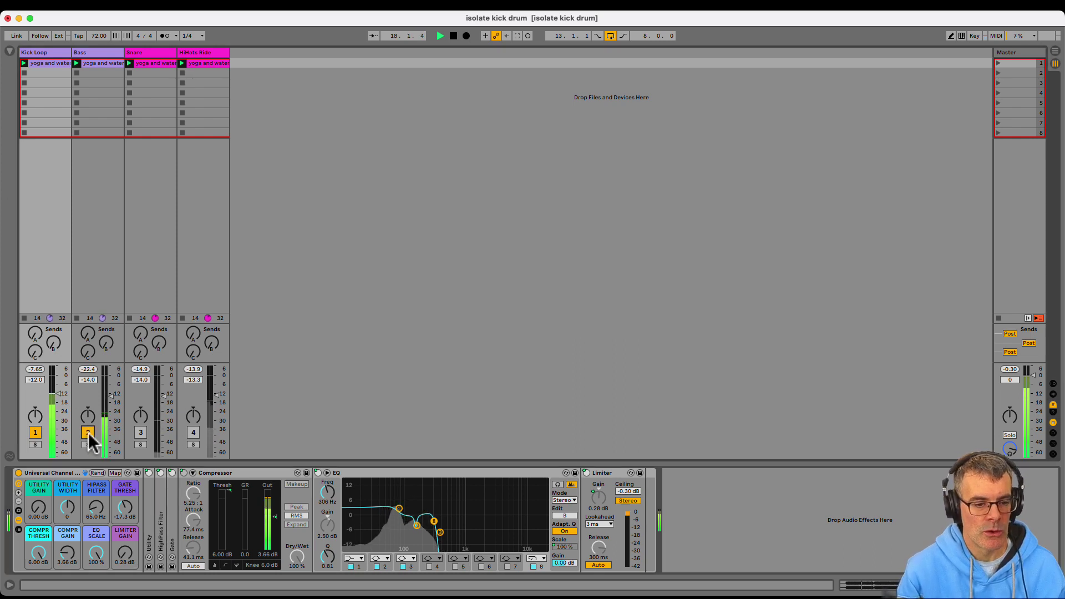
left_click(140, 433)
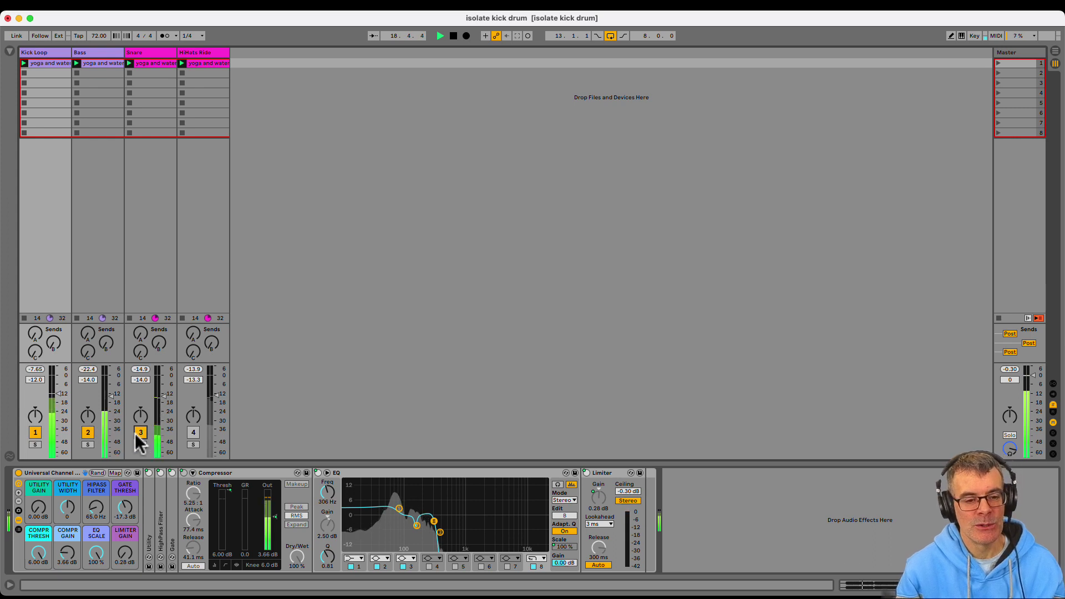
left_click(193, 433)
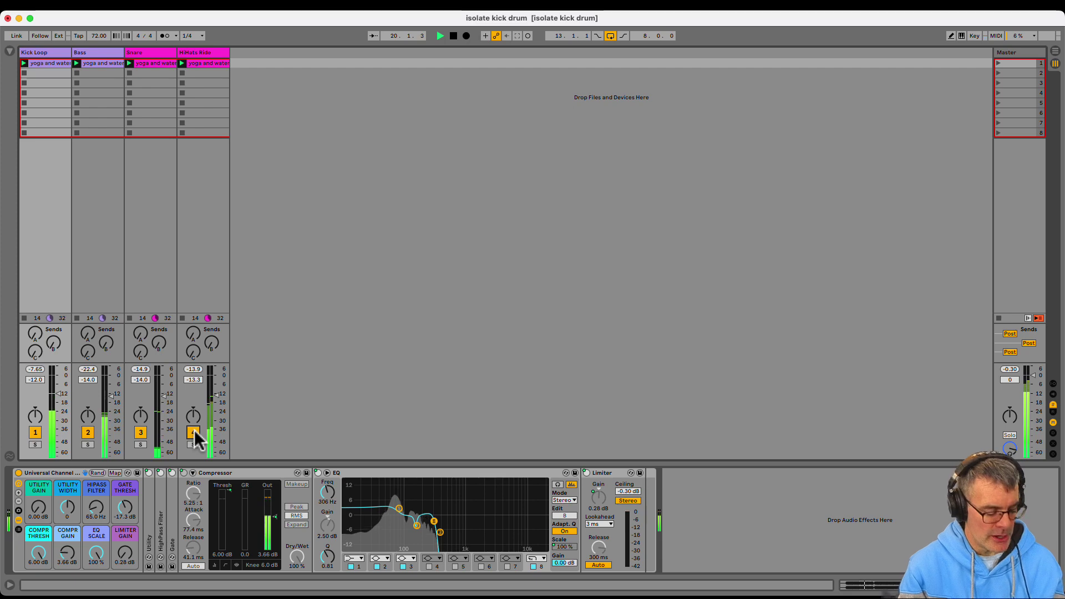
key("Tab")
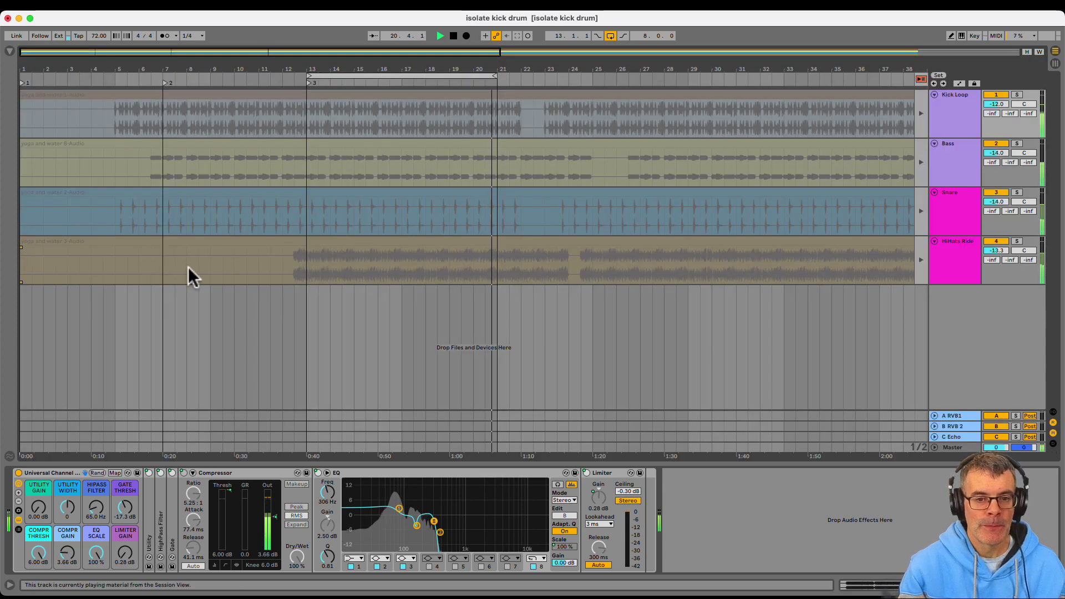
key("Tab")
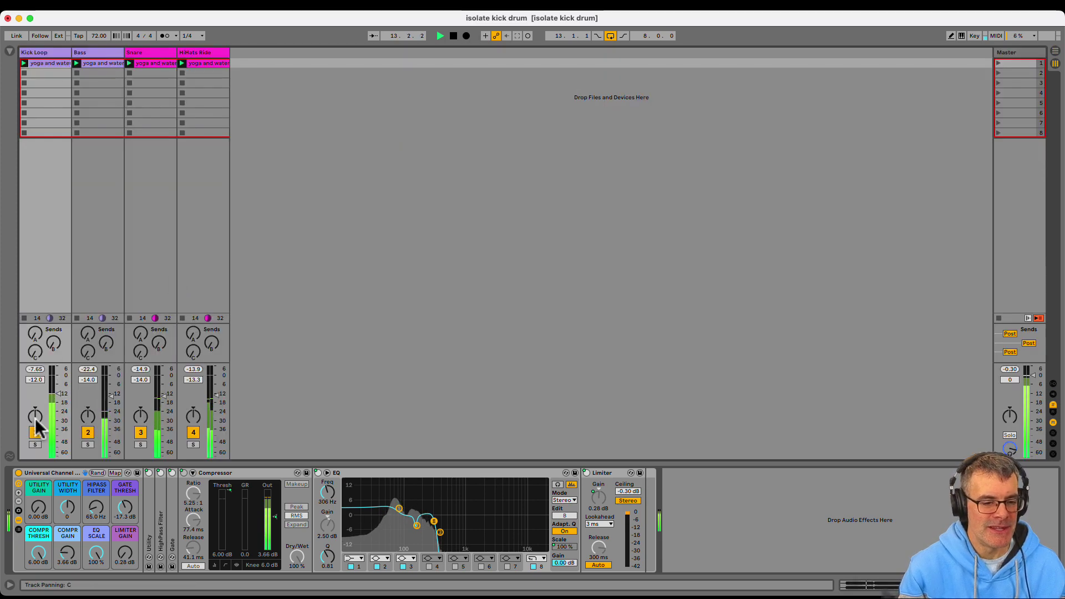
Solo Kick Loop to compare with the rack bypassed, then unsolo and re-enable the rack.
left_click(35, 445)
left_click(19, 473)
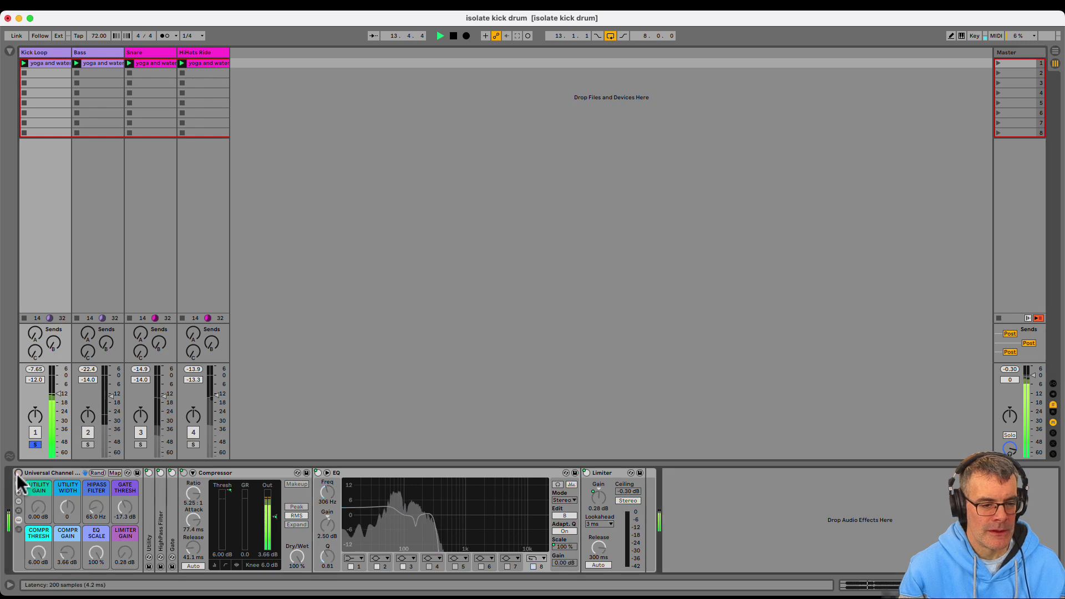
left_click(35, 444)
left_click(35, 445)
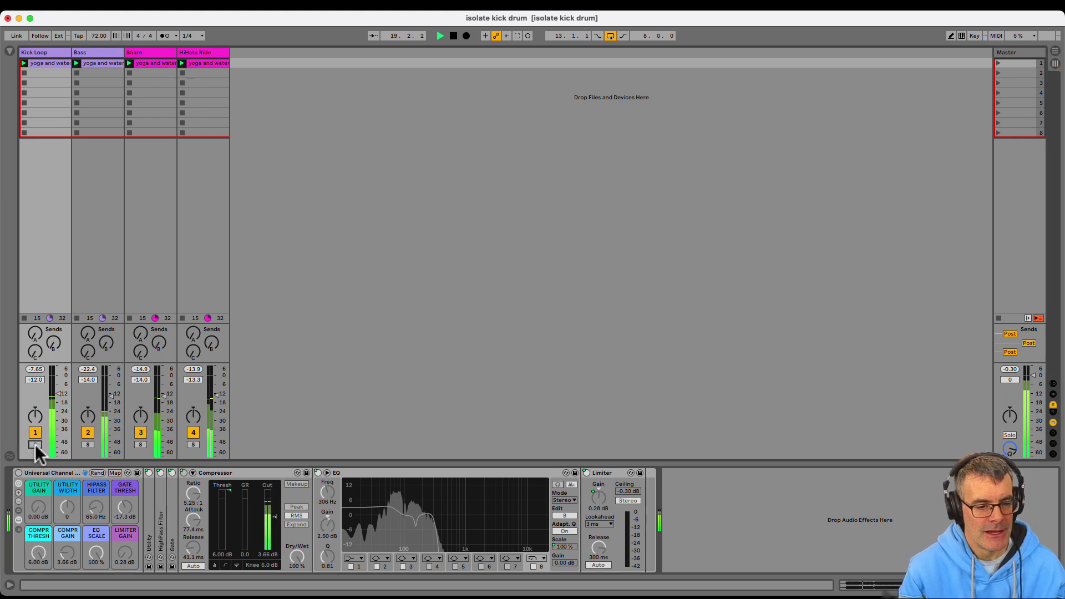
left_click(18, 474)
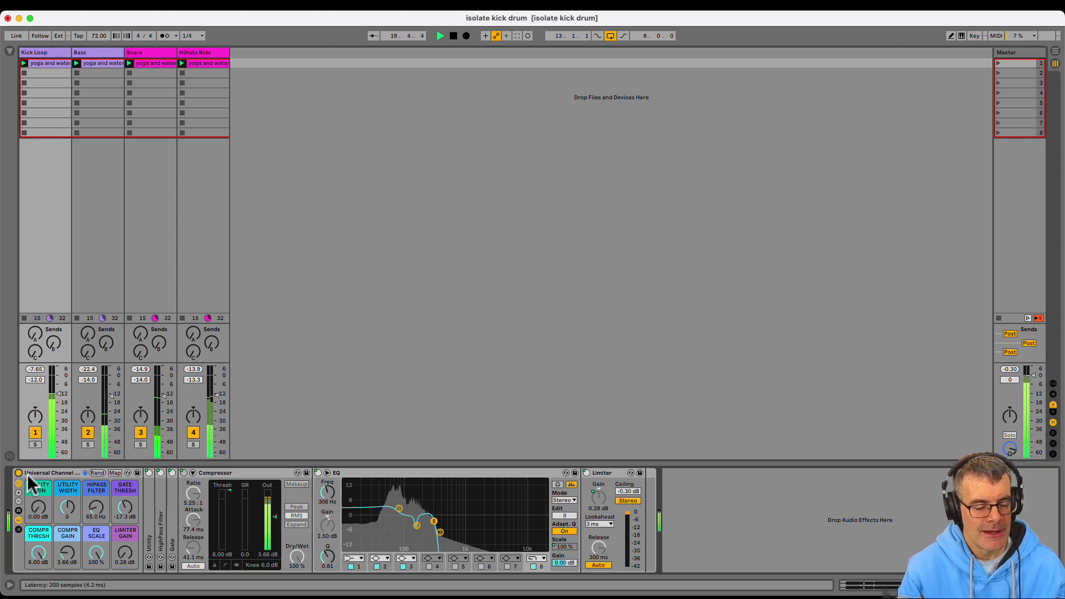
left_click(49, 471)
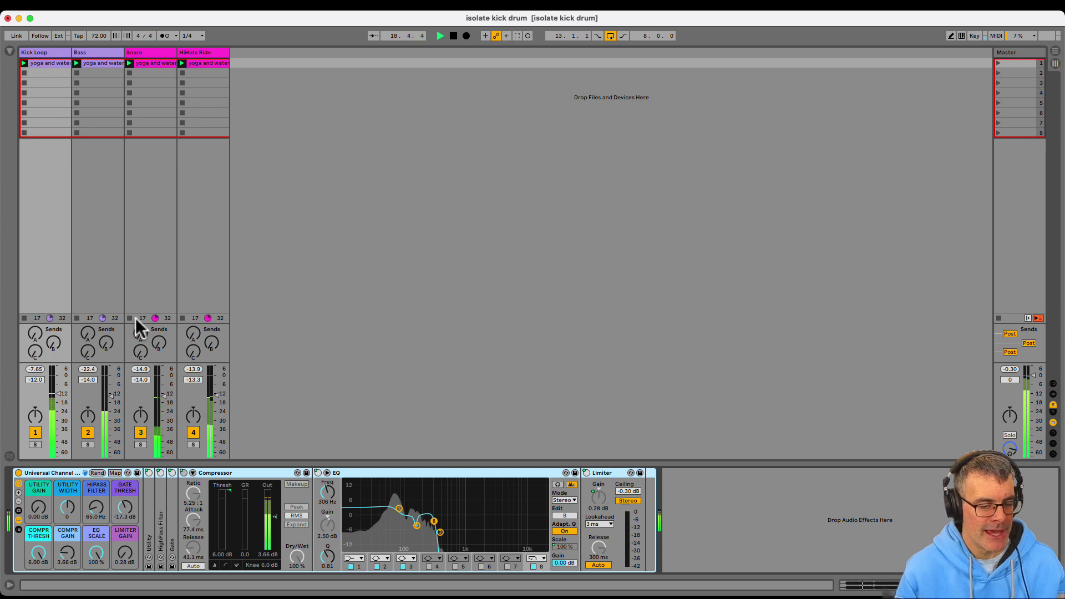
key("F4")
key("F3")
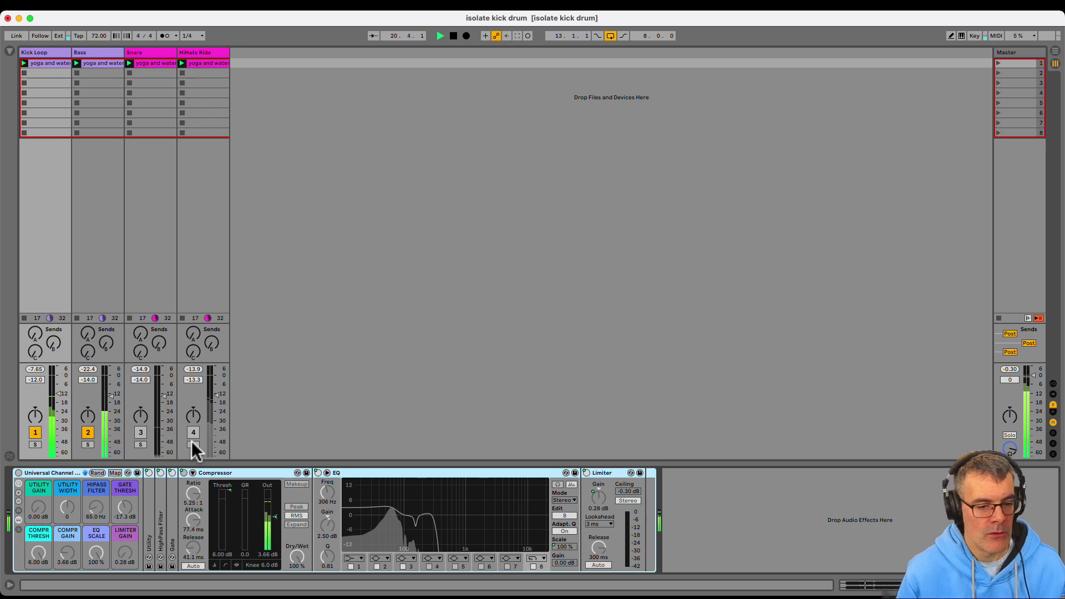
key("F4")
key("F3")
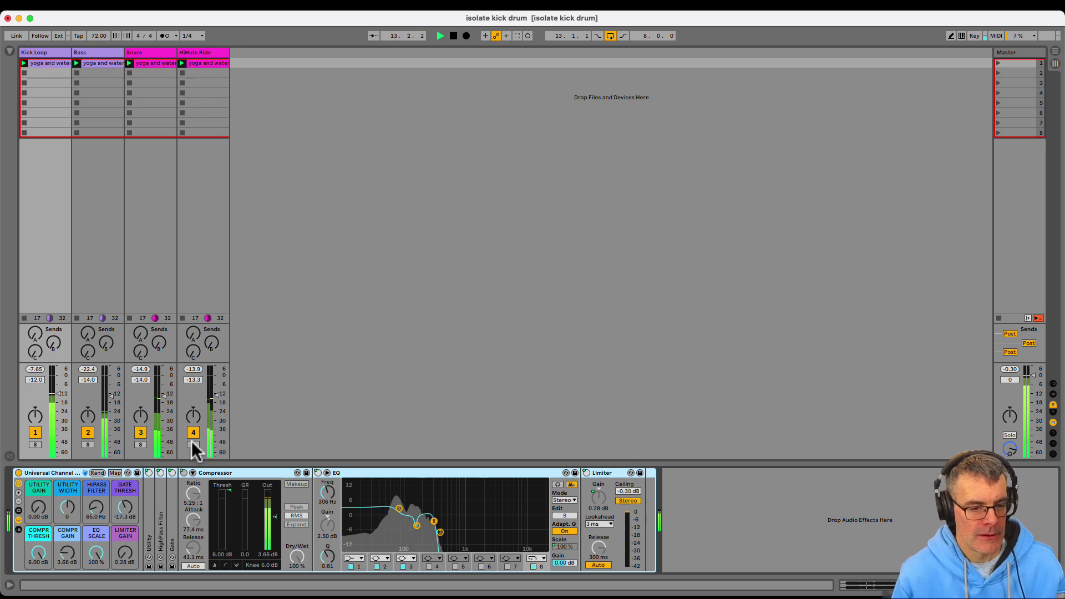